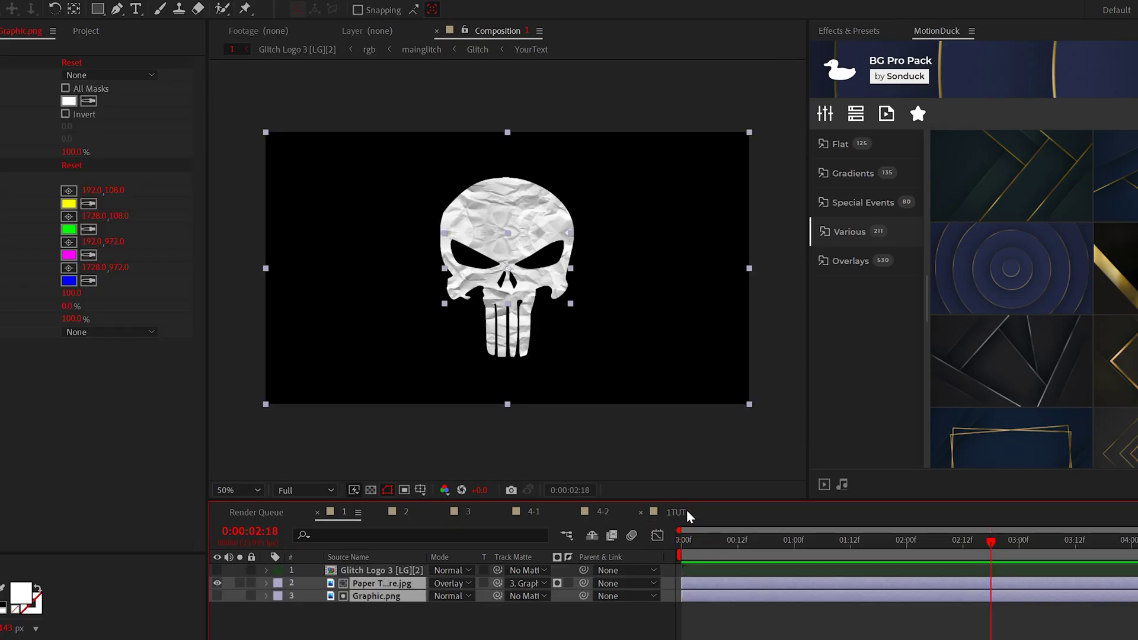
Step: Switch to the 1TUT composition showing the white skull on black
click(679, 513)
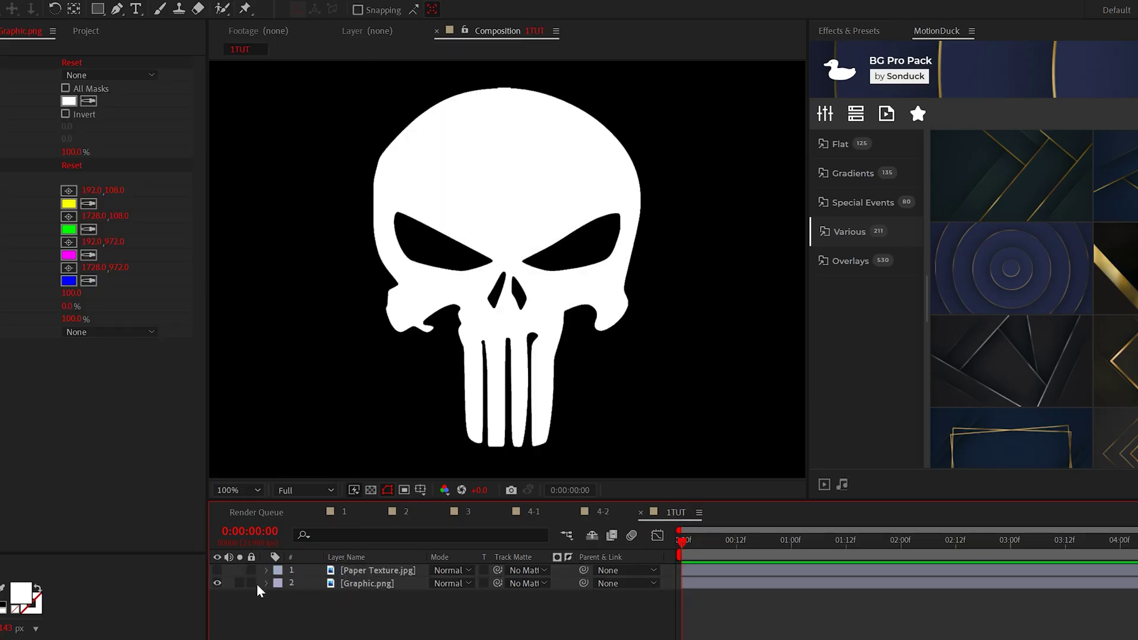
Step: Show the Paper Texture layer and set its track matte to Graphic.png
key(shift+slash)
click(217, 570)
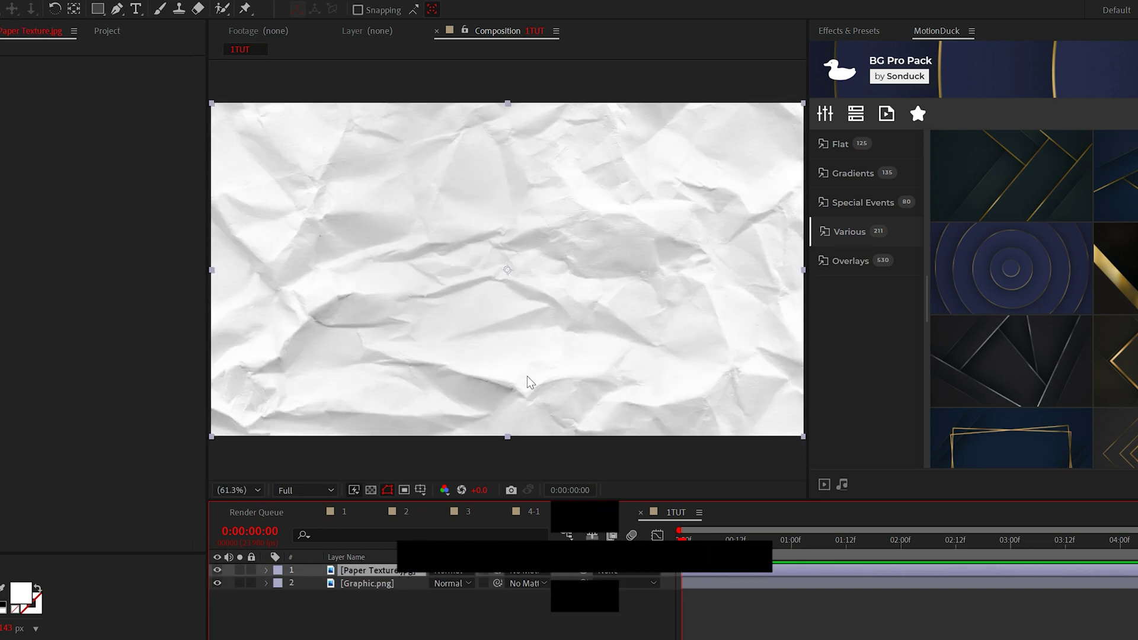
click(524, 570)
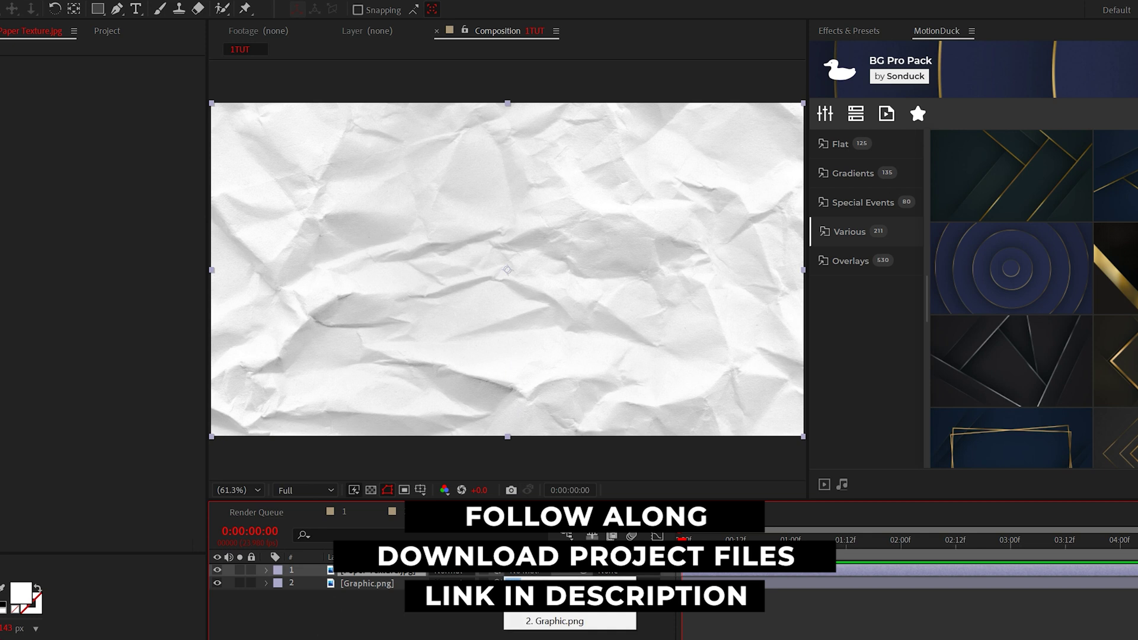
click(370, 634)
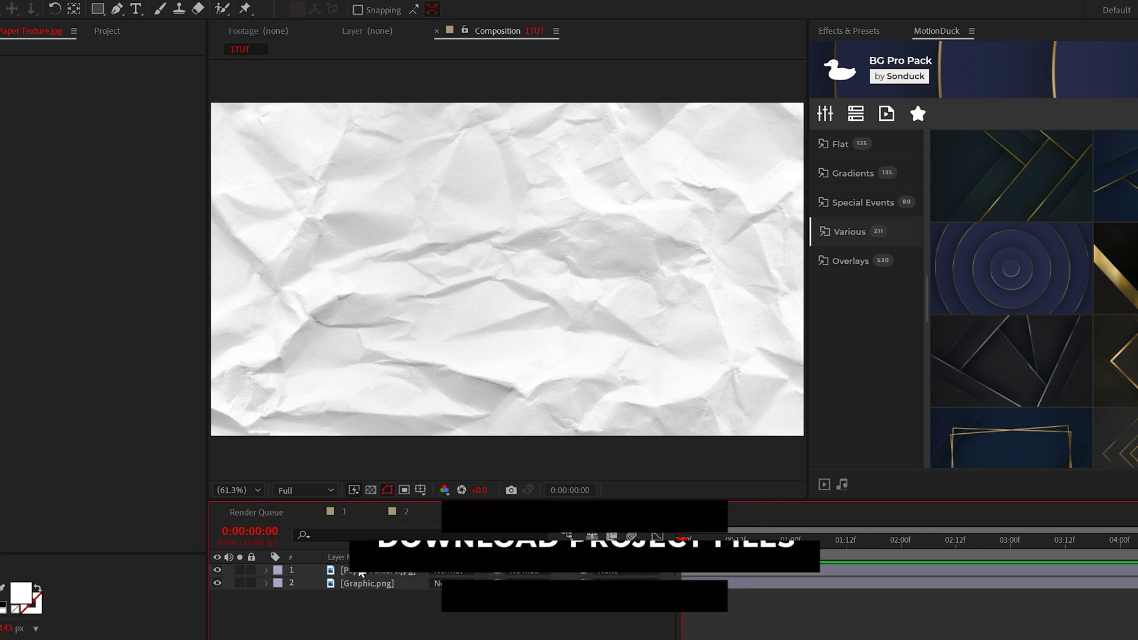
click(520, 571)
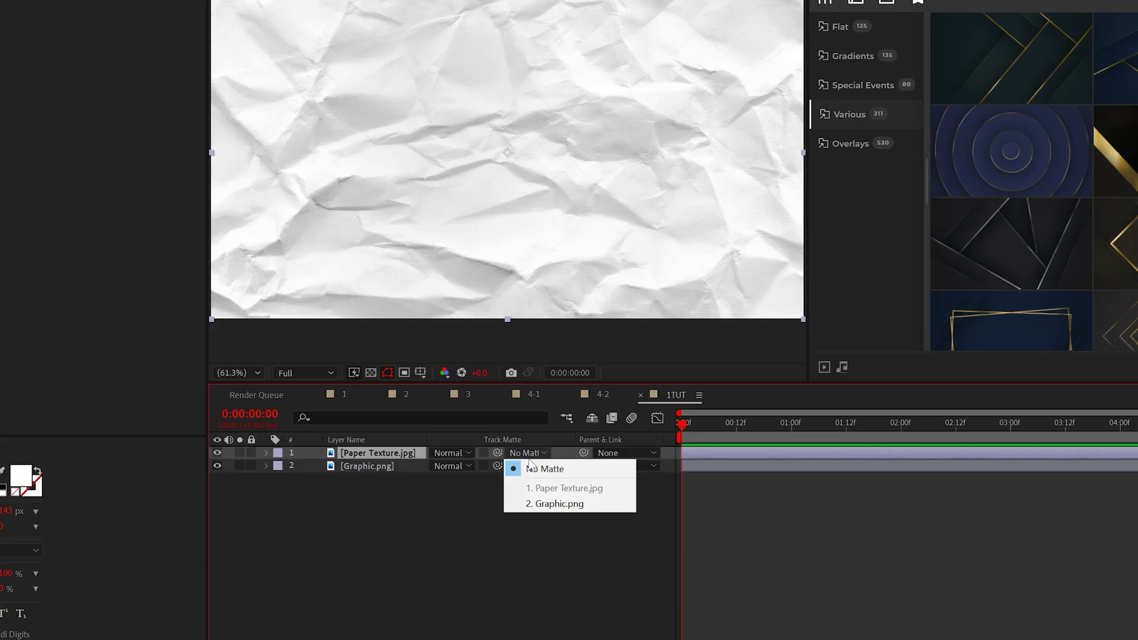
click(595, 505)
Step: Scale the Paper Texture layer down to 26%
click(266, 453)
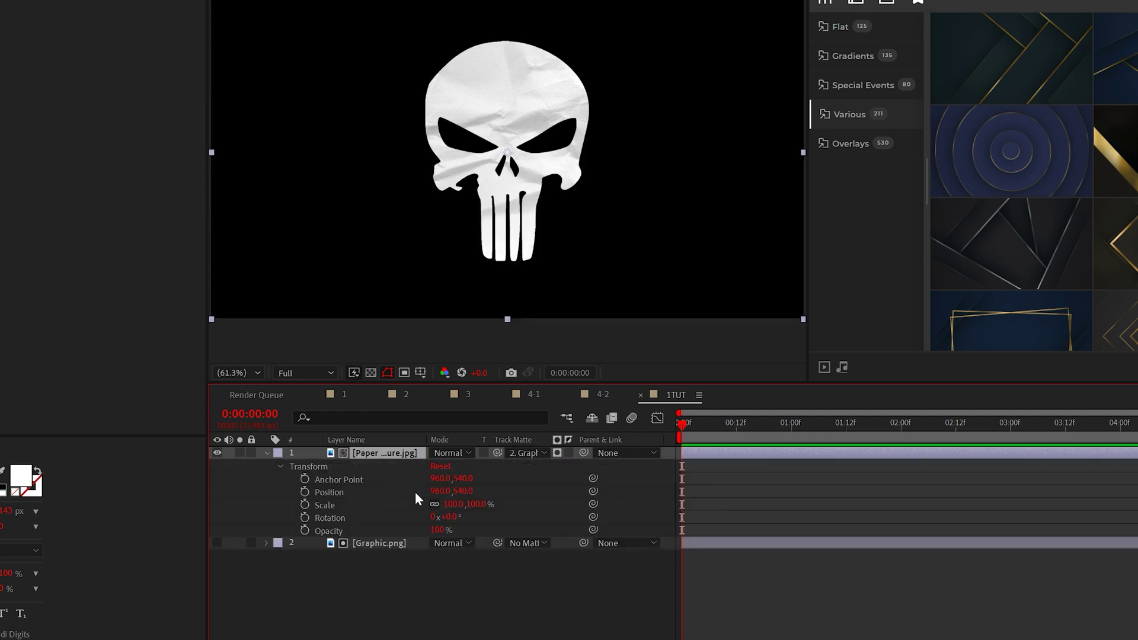
drag(449, 509, 383, 497)
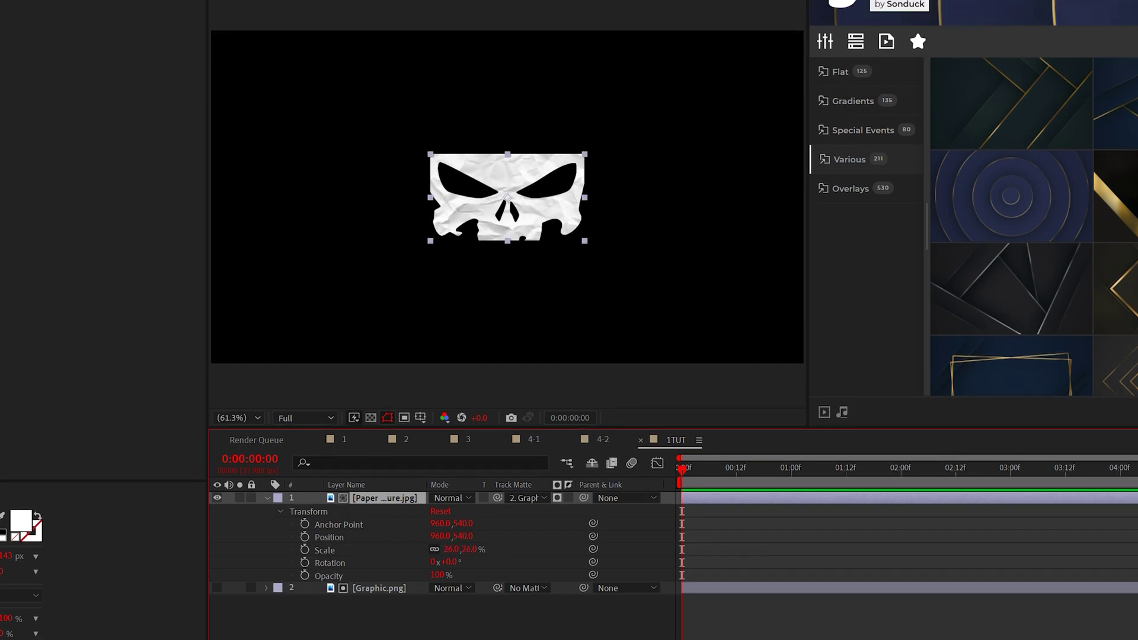
click(95, 13)
Step: Apply Motion Tile to the paper texture with Output 340×520 and Mirror Edges on
mouse_move(137, 536)
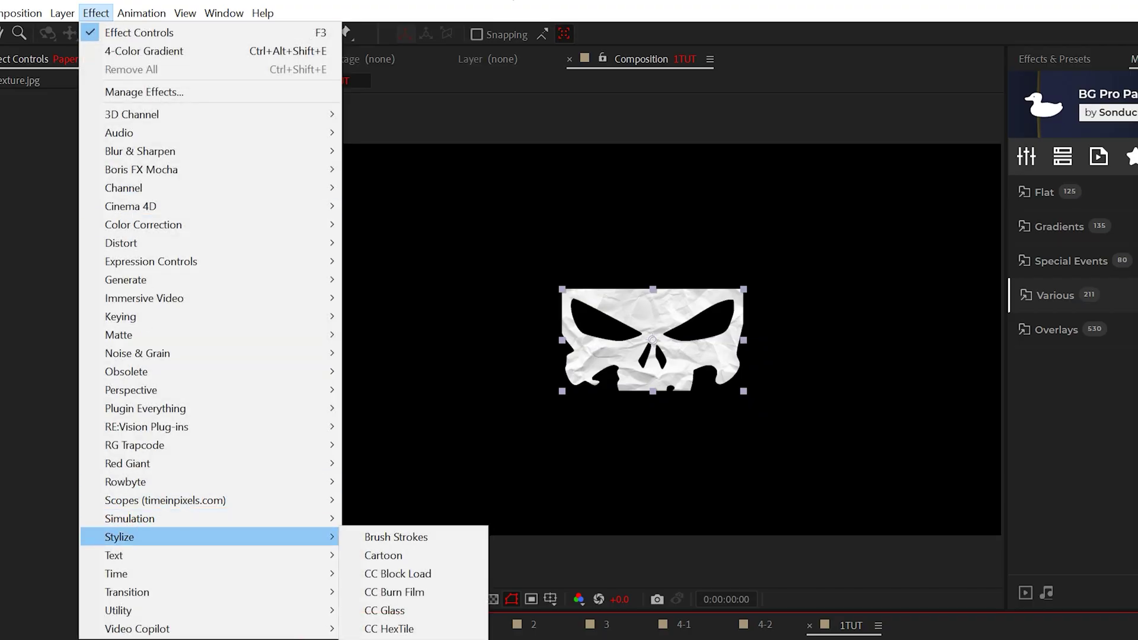
click(436, 426)
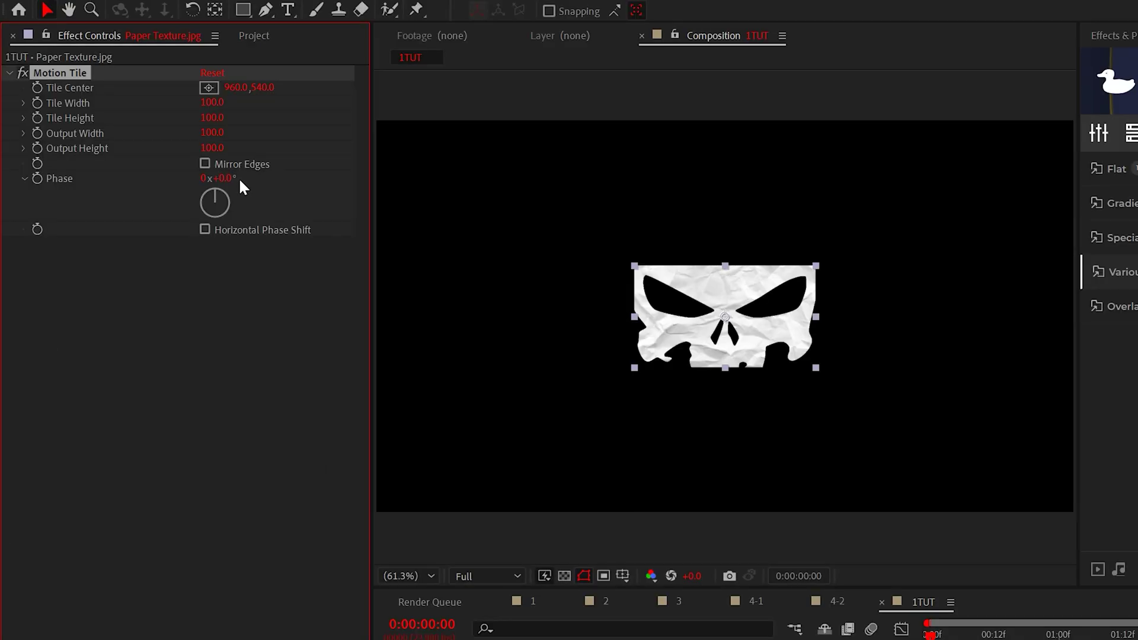
key(slash)
drag(213, 148, 257, 155)
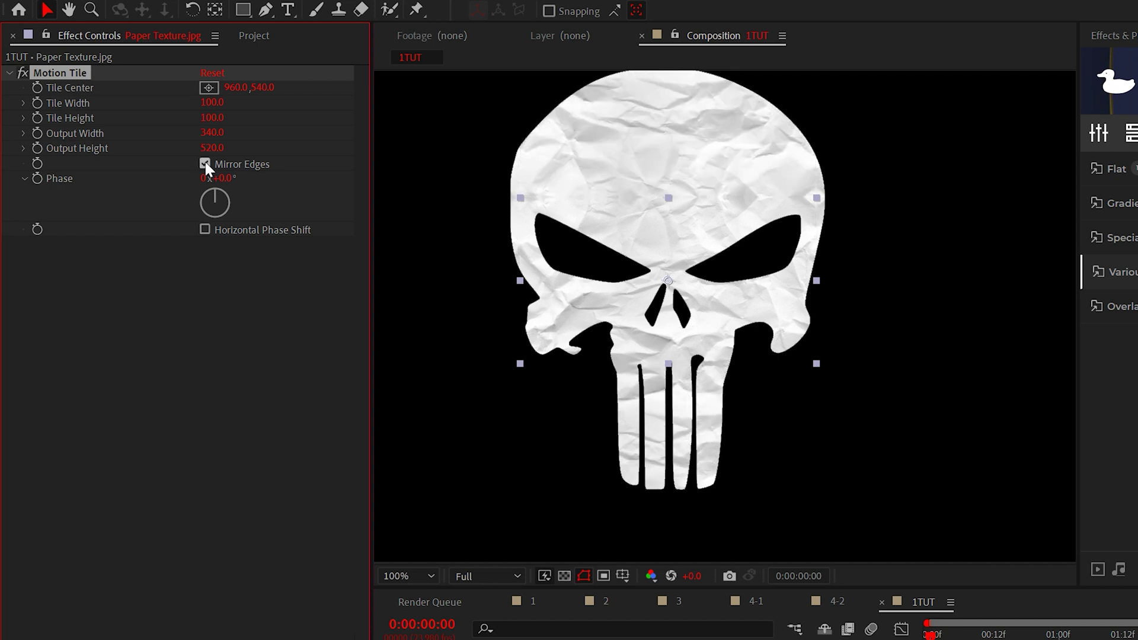
Step: Add Curves to the paper texture, dragging the black point right to deepen contrast
click(177, 2)
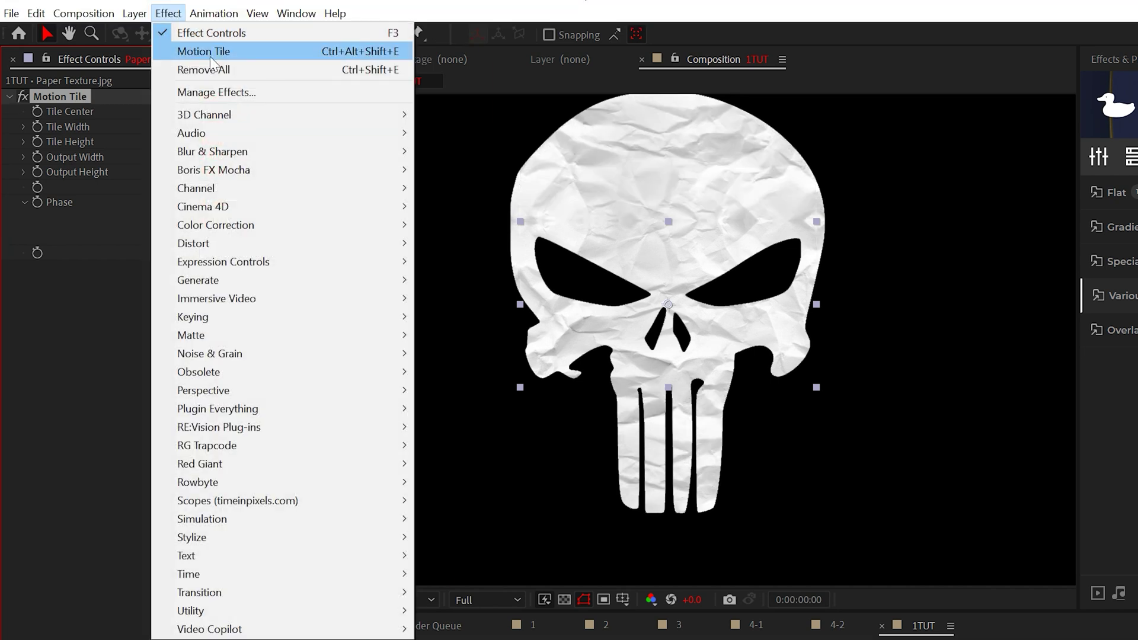
mouse_move(237, 200)
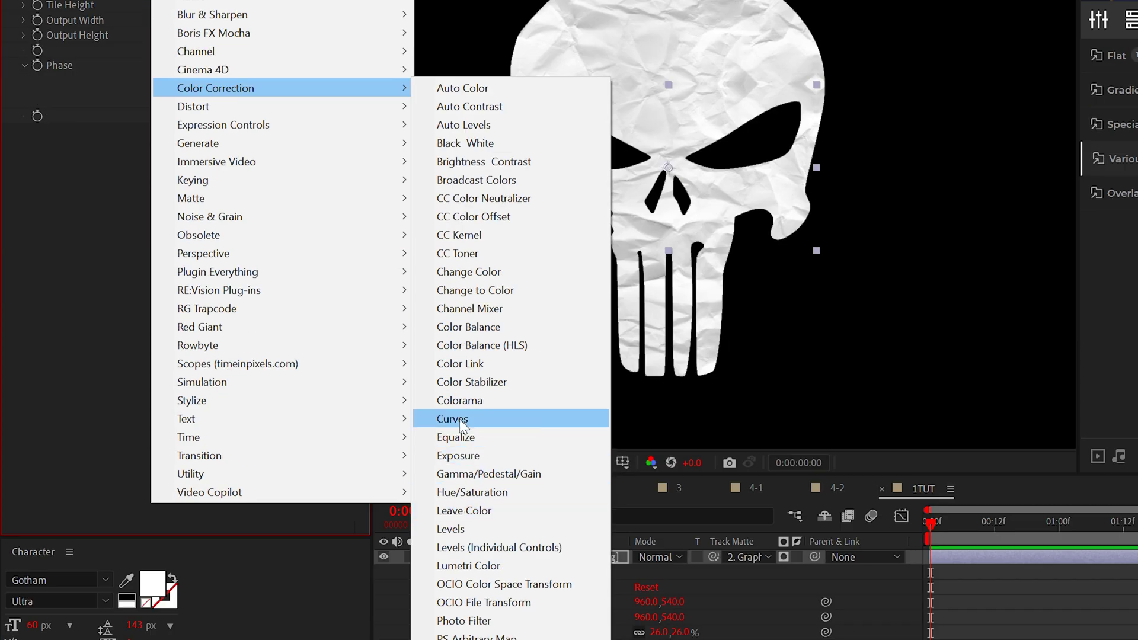
click(460, 418)
drag(45, 527, 139, 535)
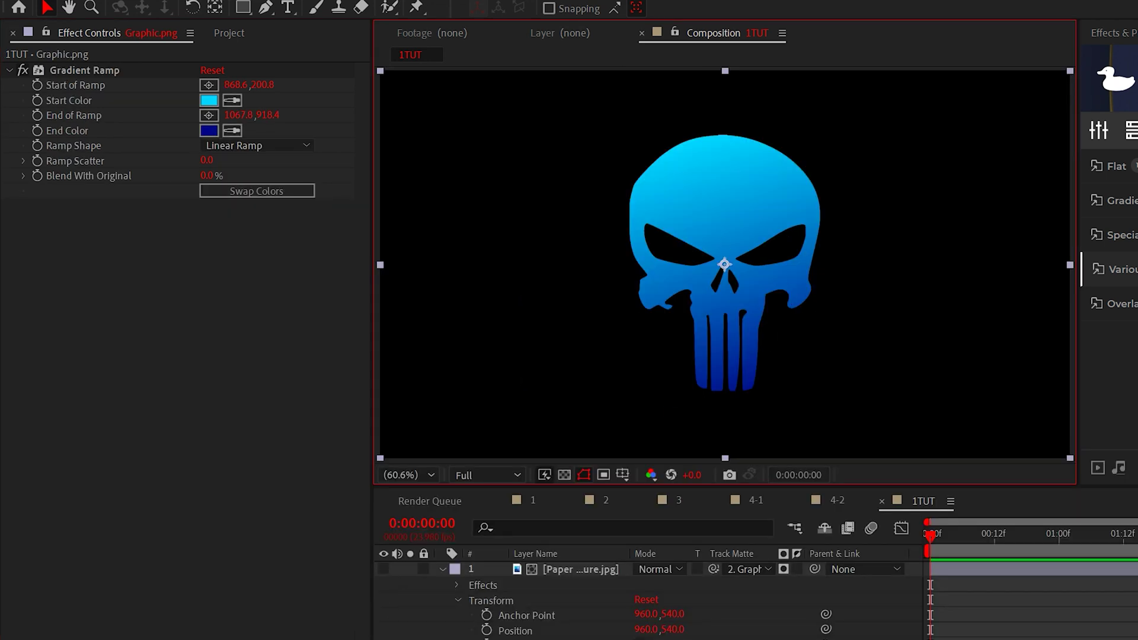
click(384, 569)
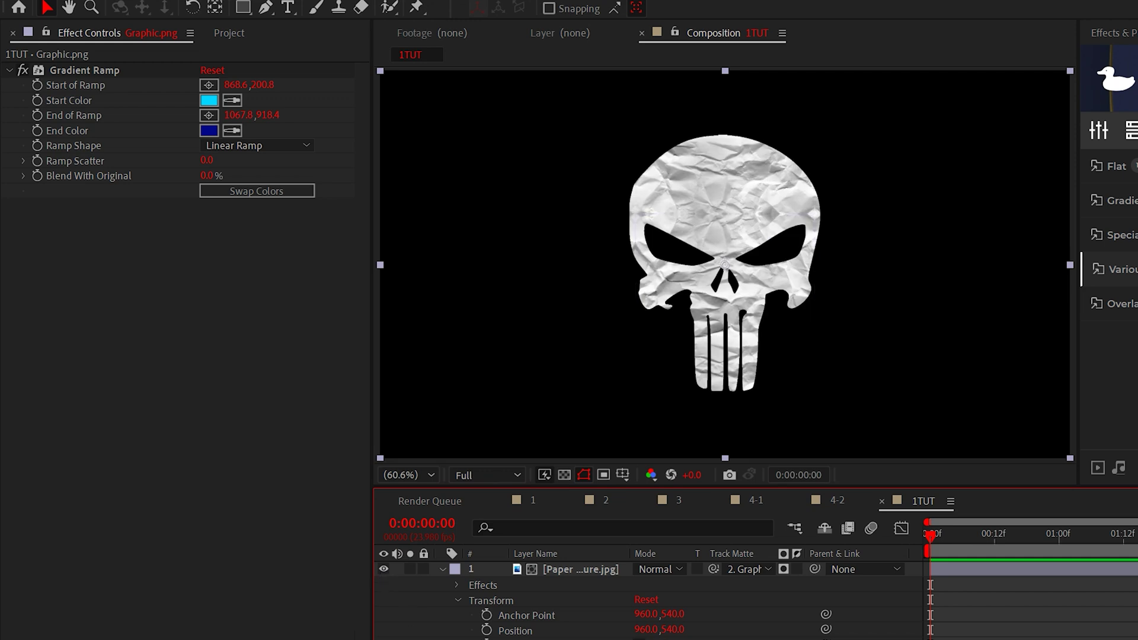
Step: Show the blue gradient skull and set Paper Texture's blend mode to Soft Light
click(443, 569)
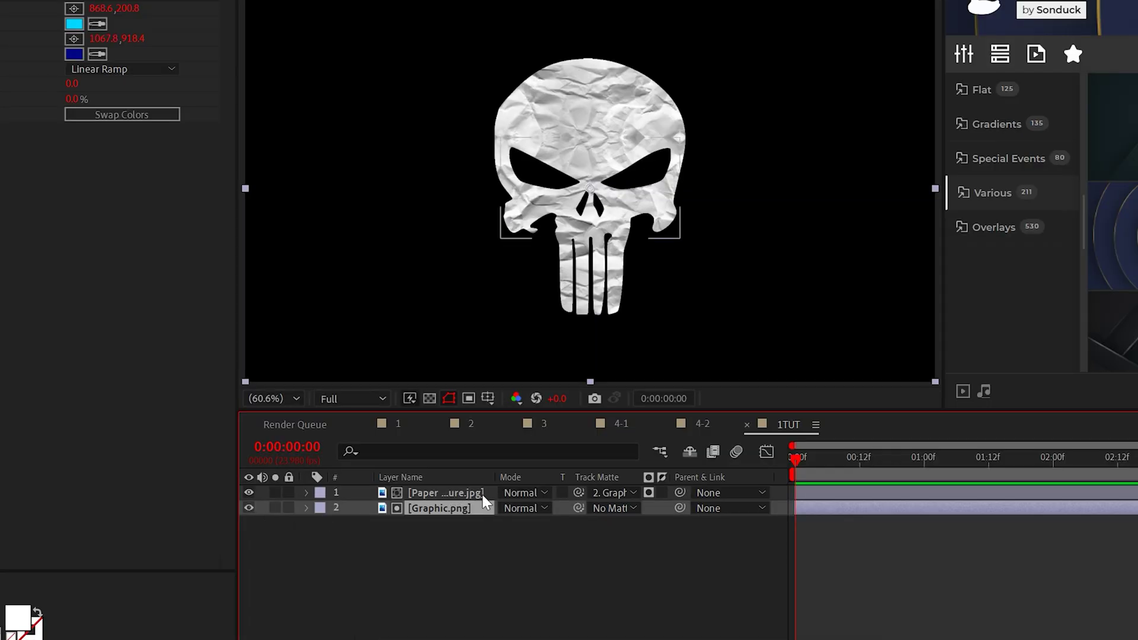
click(505, 492)
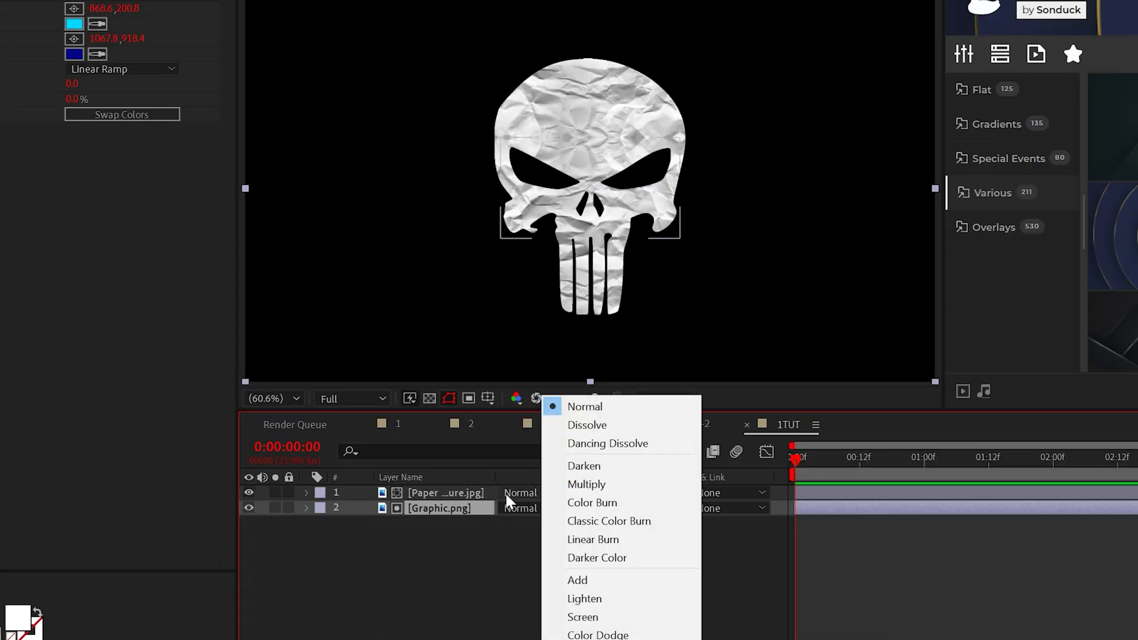
click(618, 639)
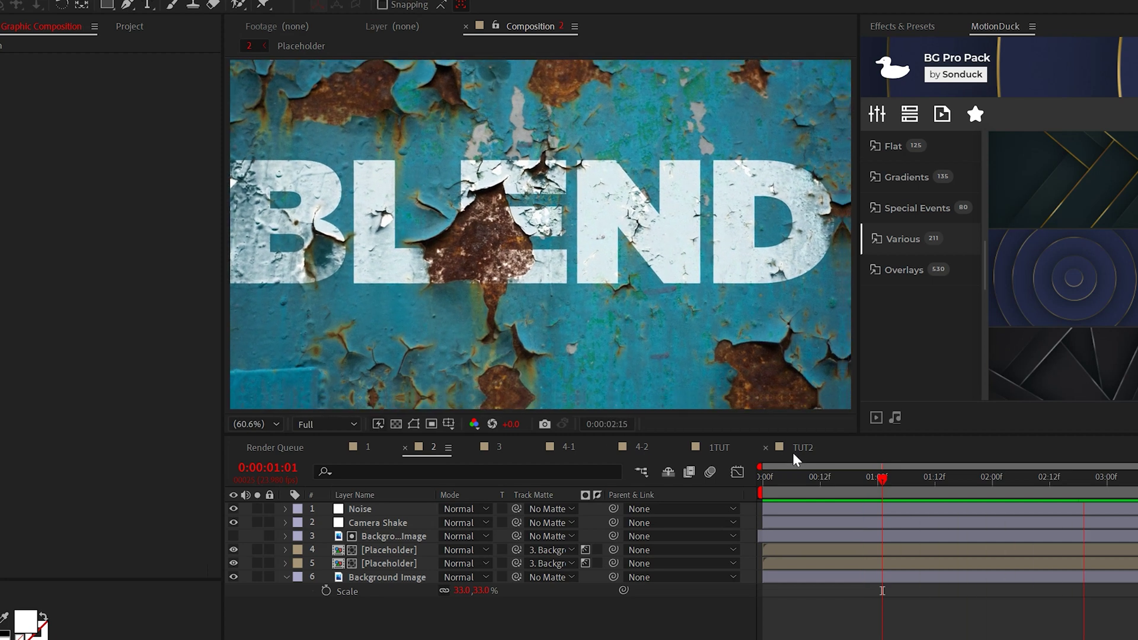
Step: Open the TUT2 composition and toggle the BLEND title and rusted background layers to inspect them
click(796, 448)
click(408, 508)
click(233, 508)
click(233, 509)
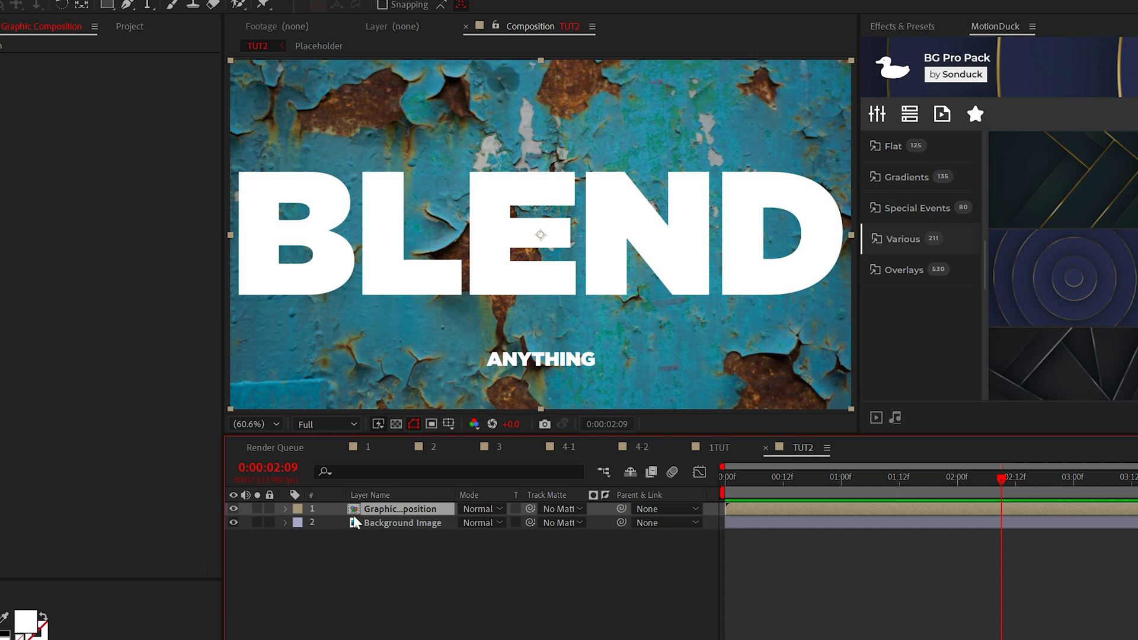
click(233, 522)
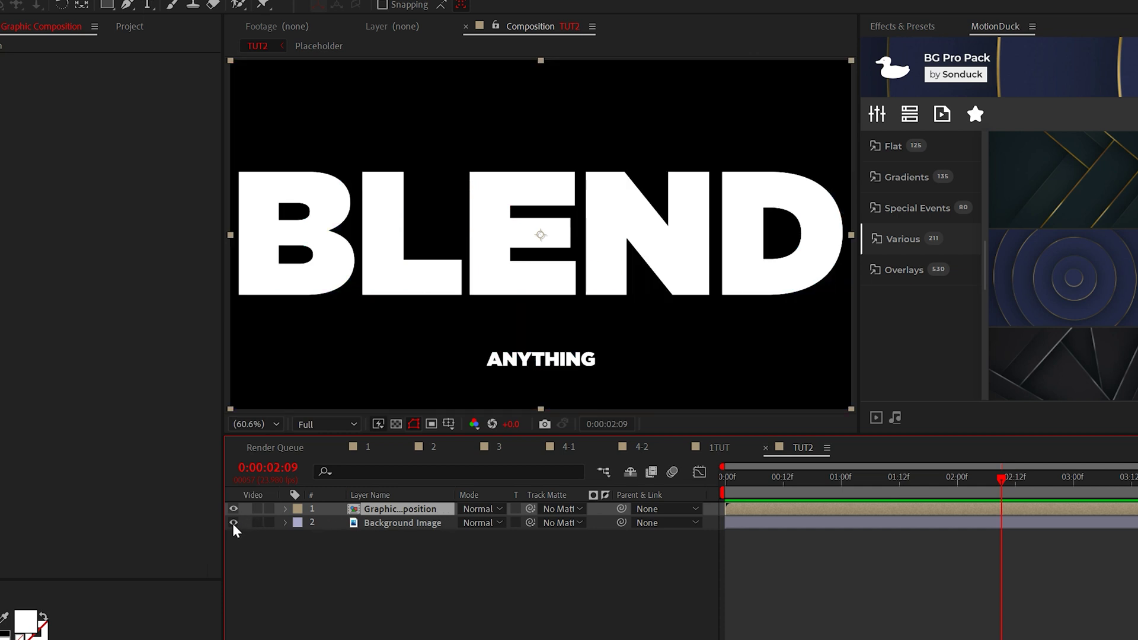
click(233, 522)
Step: Duplicate the Background Image layer as Background Image 2
click(399, 523)
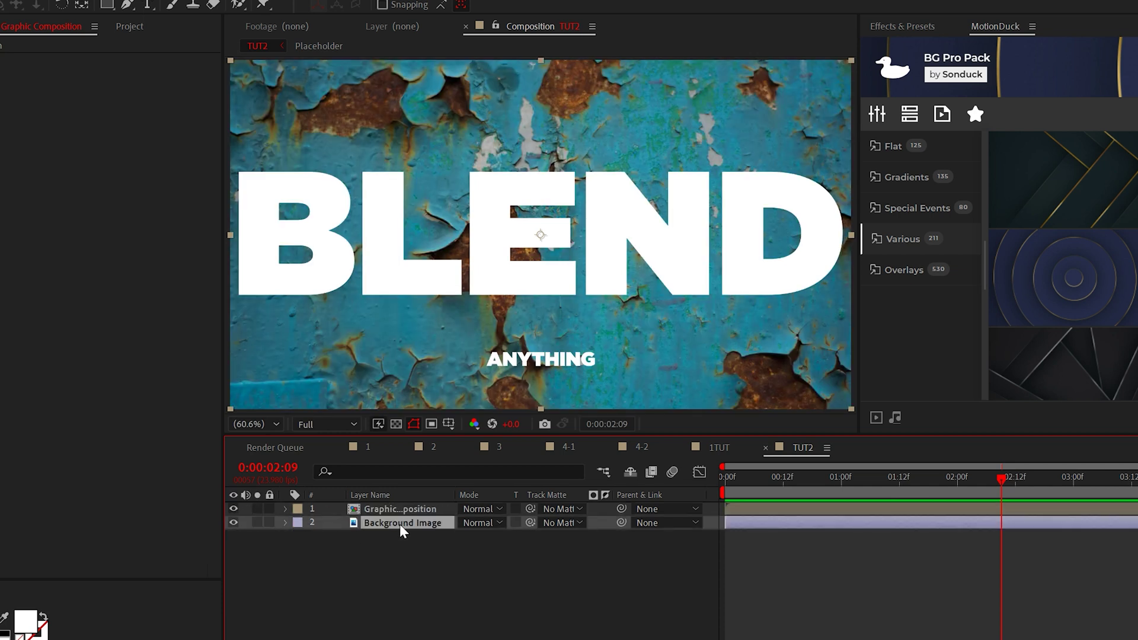
click(387, 529)
click(399, 524)
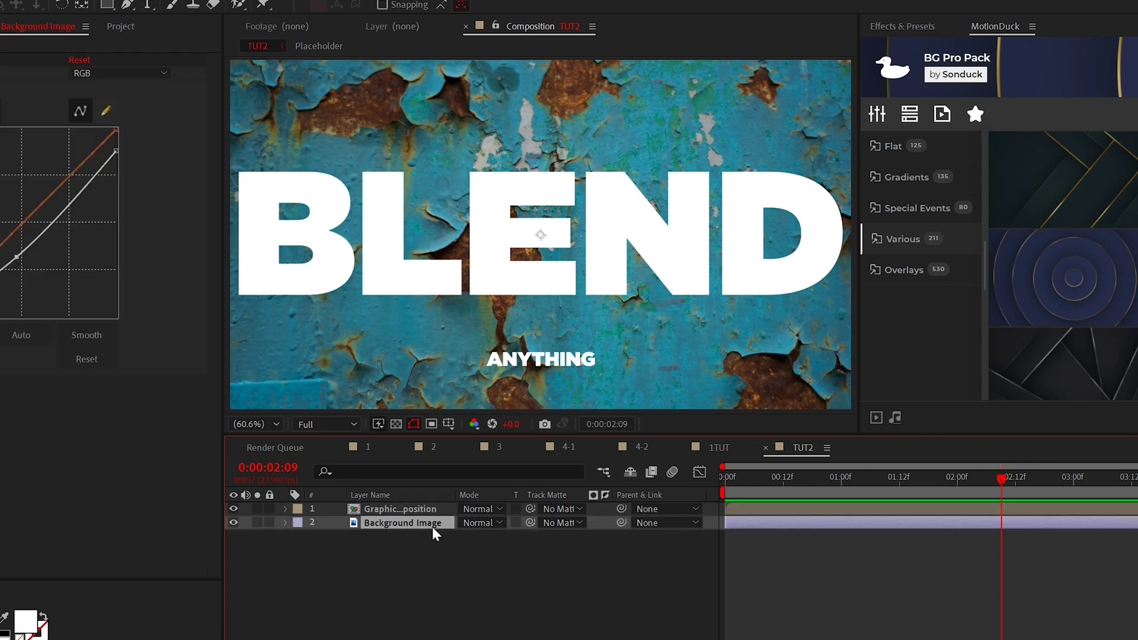
key(ctrl+d)
Step: Luma-matte the Graphic Composition title to Background Image 2, then select Background Image 2
click(554, 508)
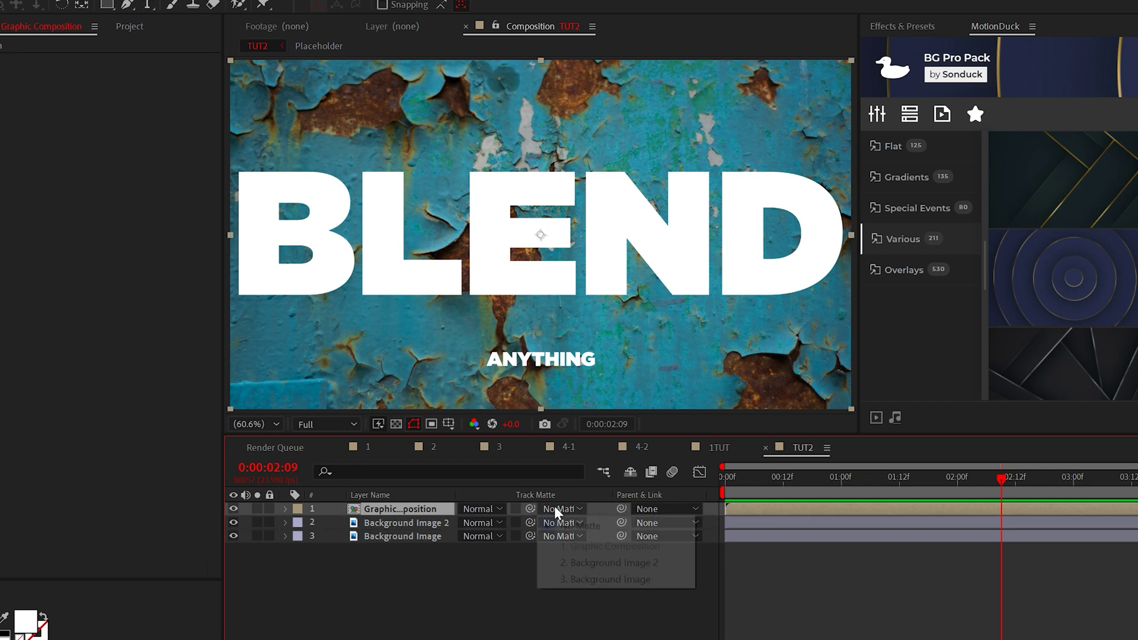
click(642, 563)
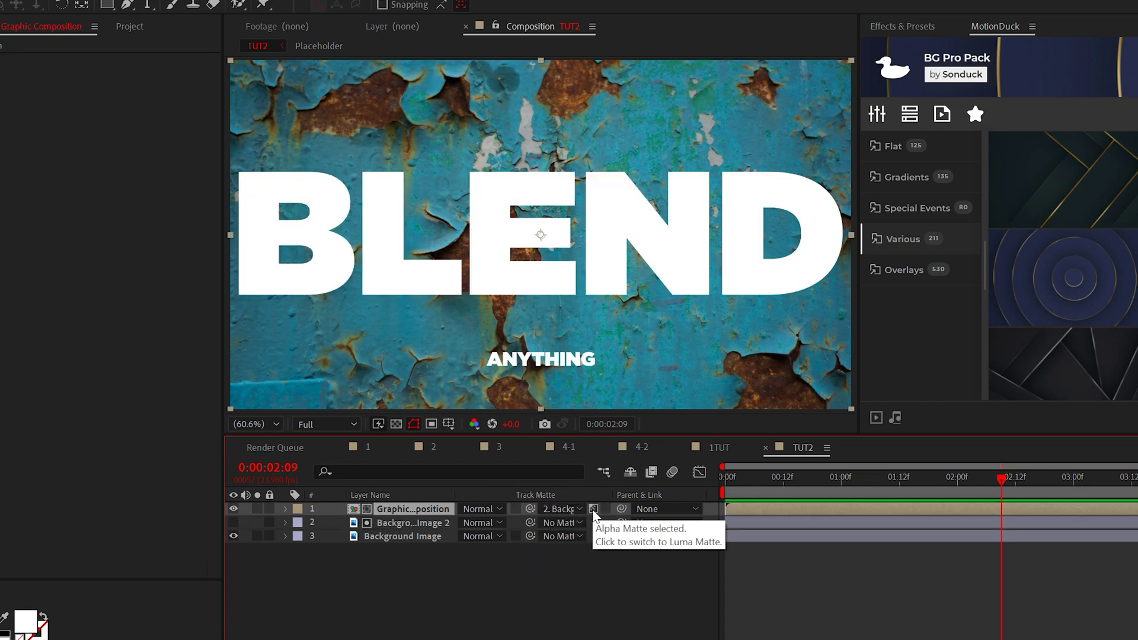
click(592, 508)
click(466, 590)
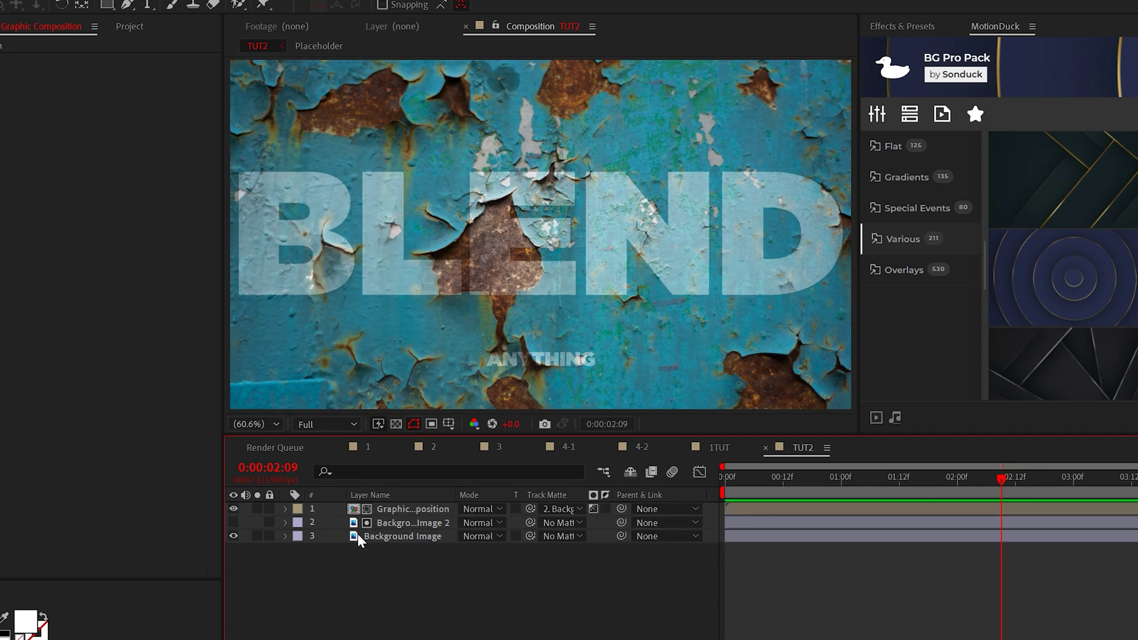
click(770, 352)
click(113, 14)
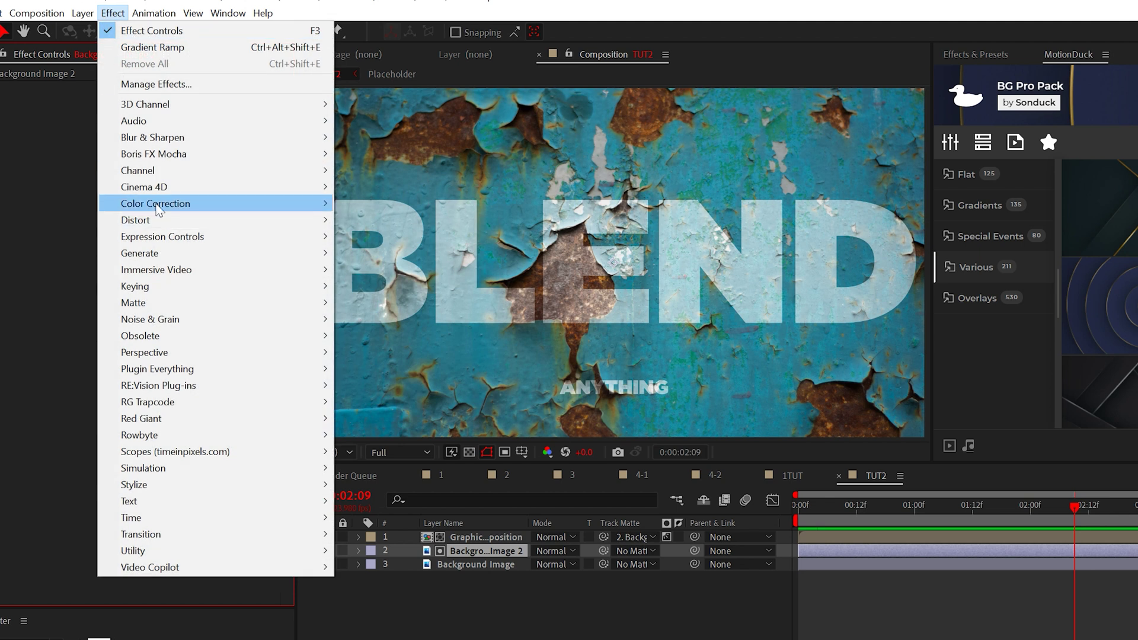
Step: Add a steep Curves to Background Image 2, raising highlights and pulling the black point in
mouse_move(157, 204)
click(368, 500)
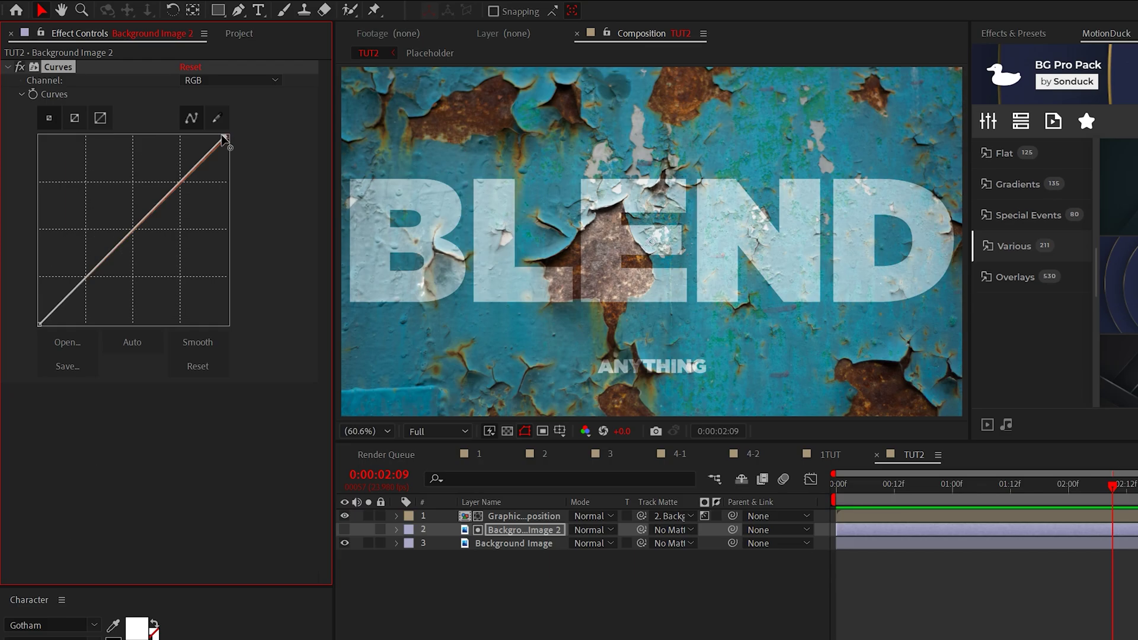
drag(191, 157, 149, 125)
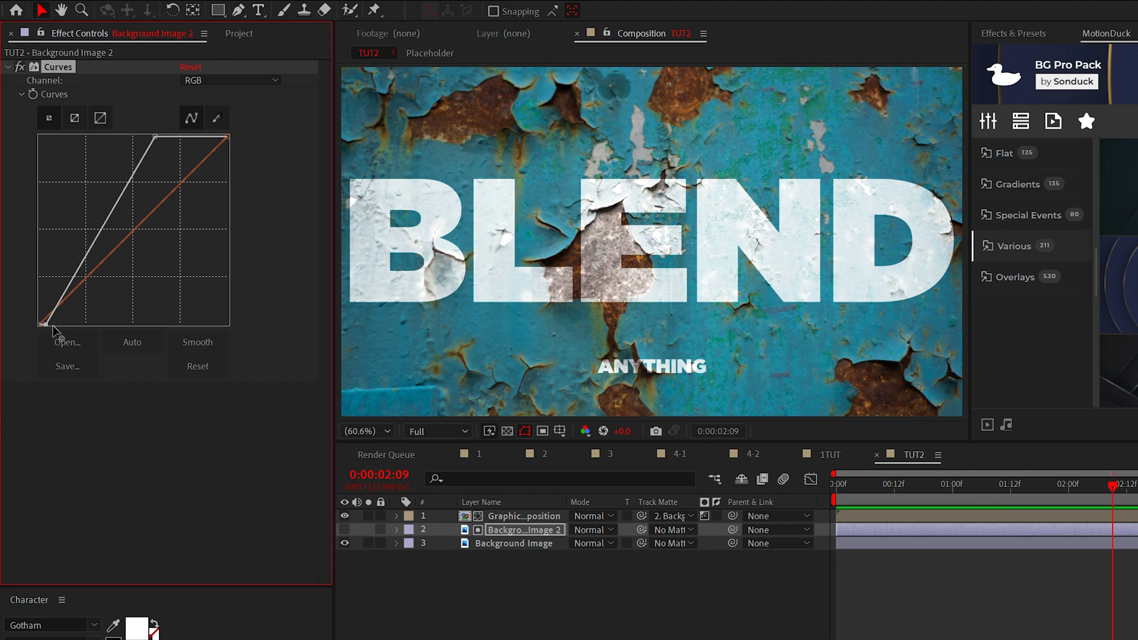
drag(53, 325, 131, 335)
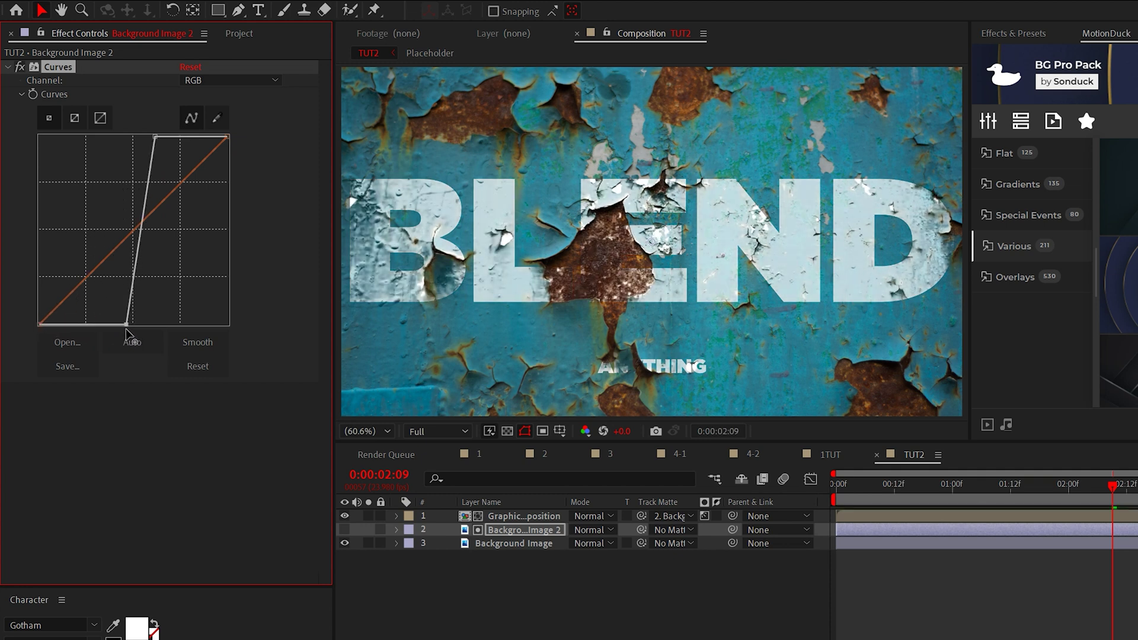
click(508, 570)
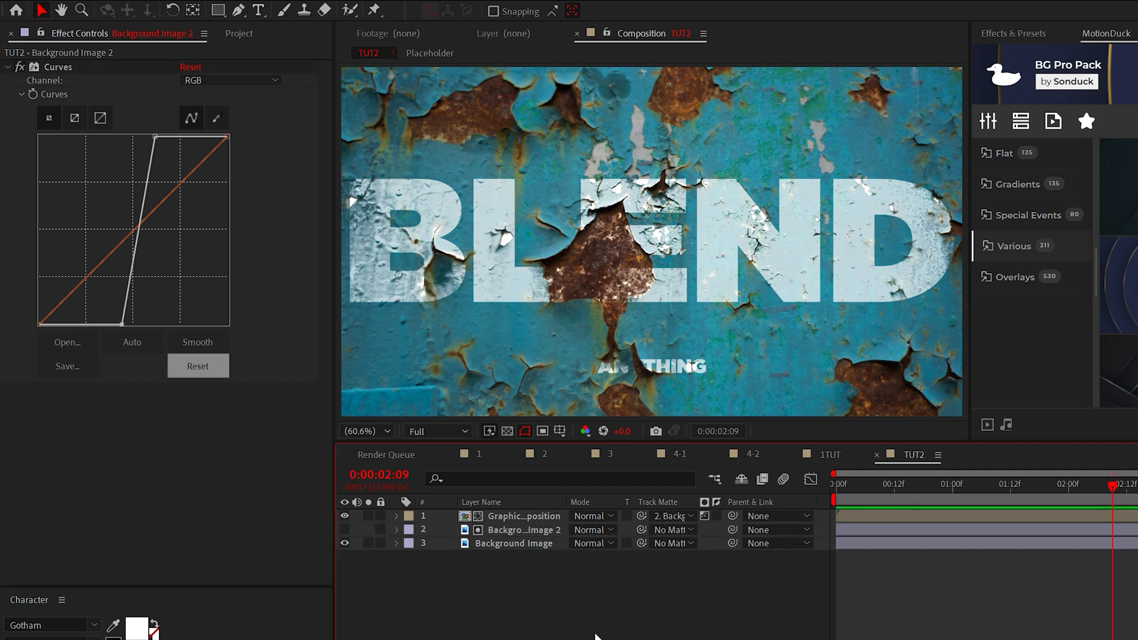
Step: Duplicate the Graphic Composition title at 44% opacity and nudge Background Image 2's Curves black point
click(516, 513)
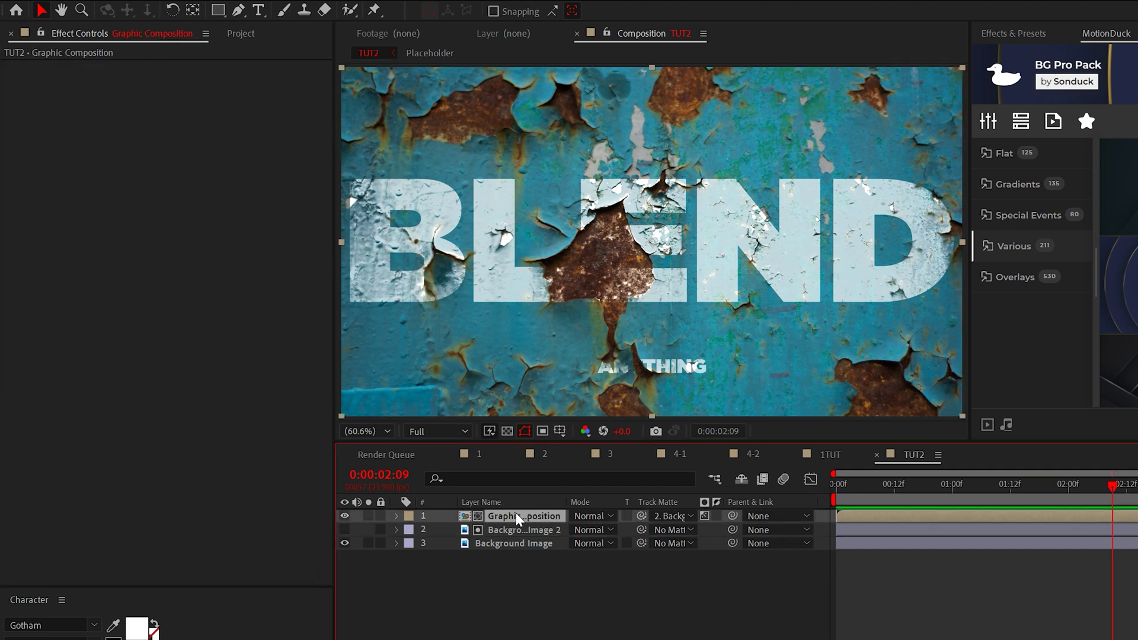
key(ctrl+d)
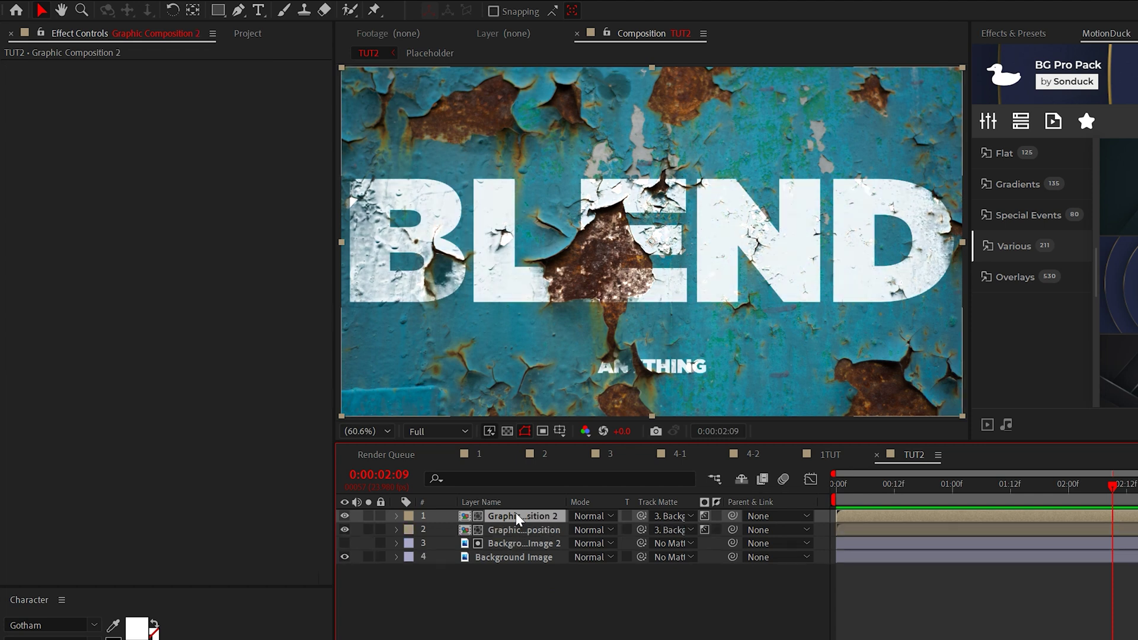
key(t)
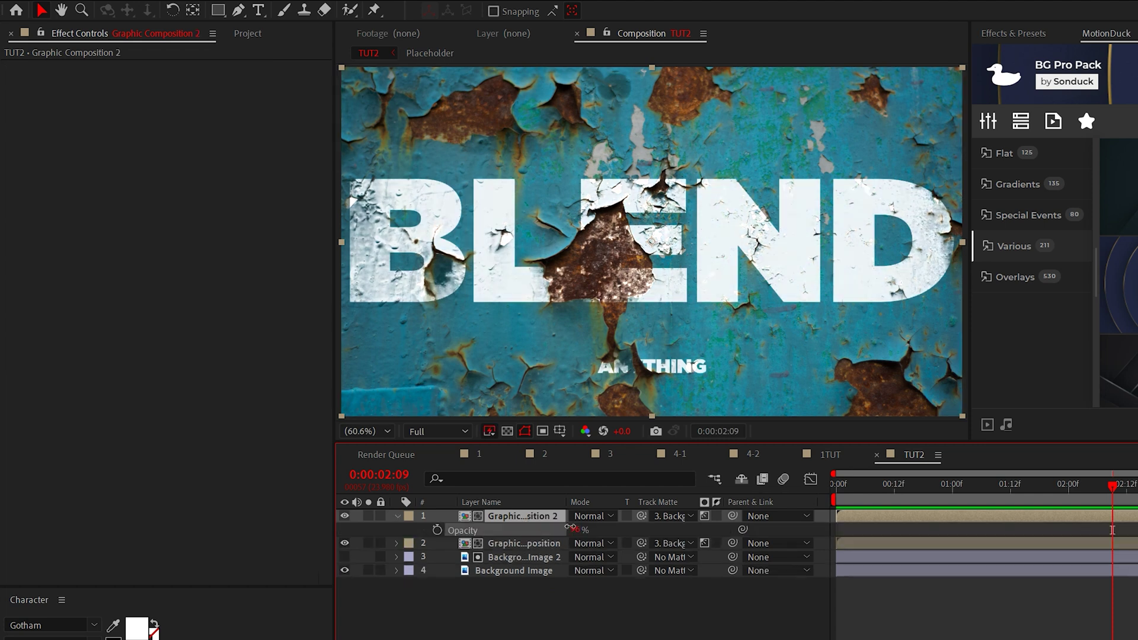
drag(570, 527, 540, 527)
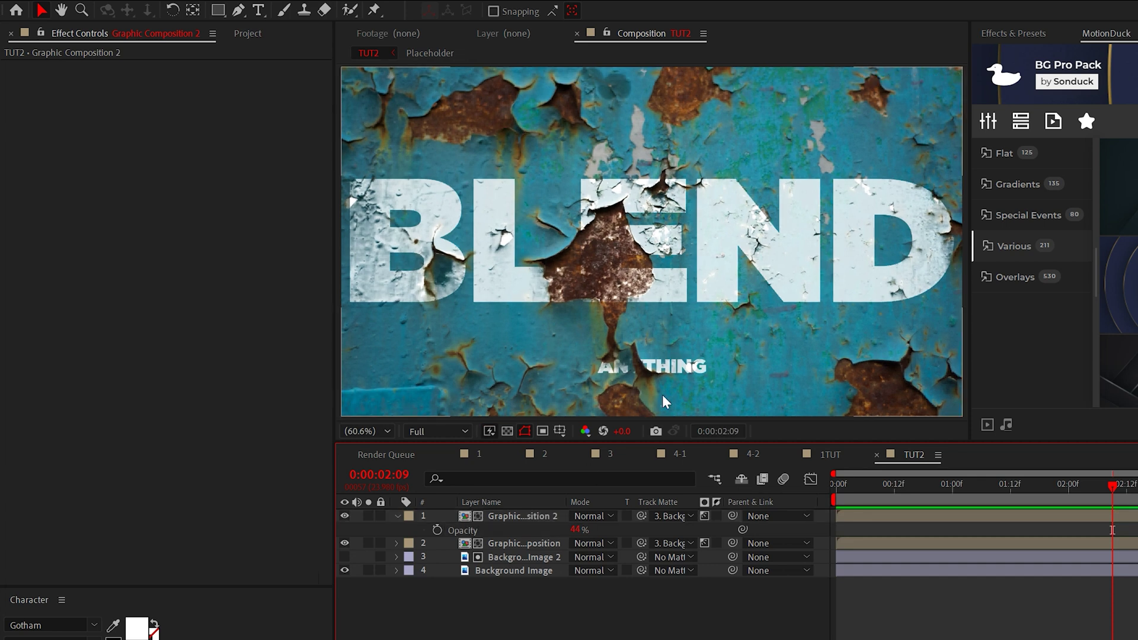
click(521, 557)
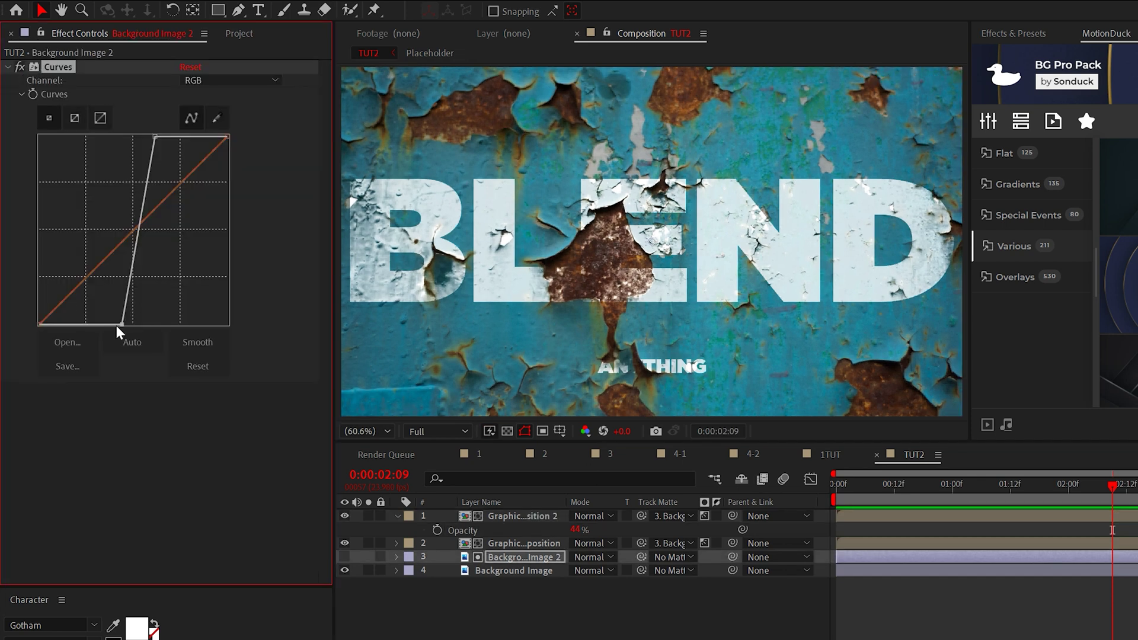
drag(121, 323, 116, 325)
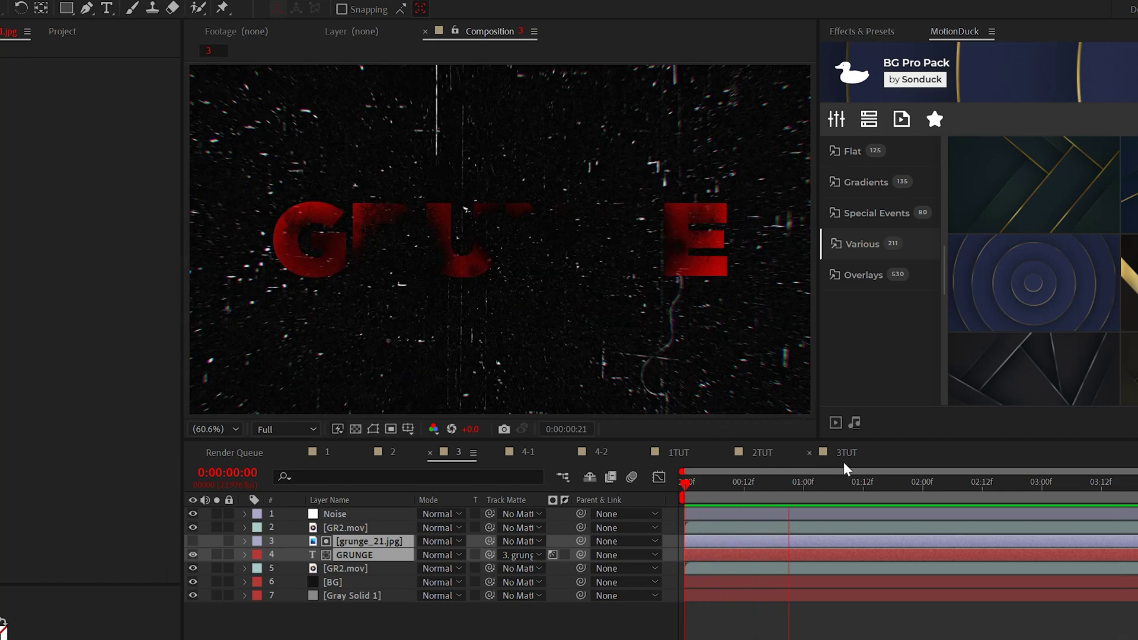
Step: Switch to the 3TUT composition with the red grunge-eroded GRUNGE title
click(846, 452)
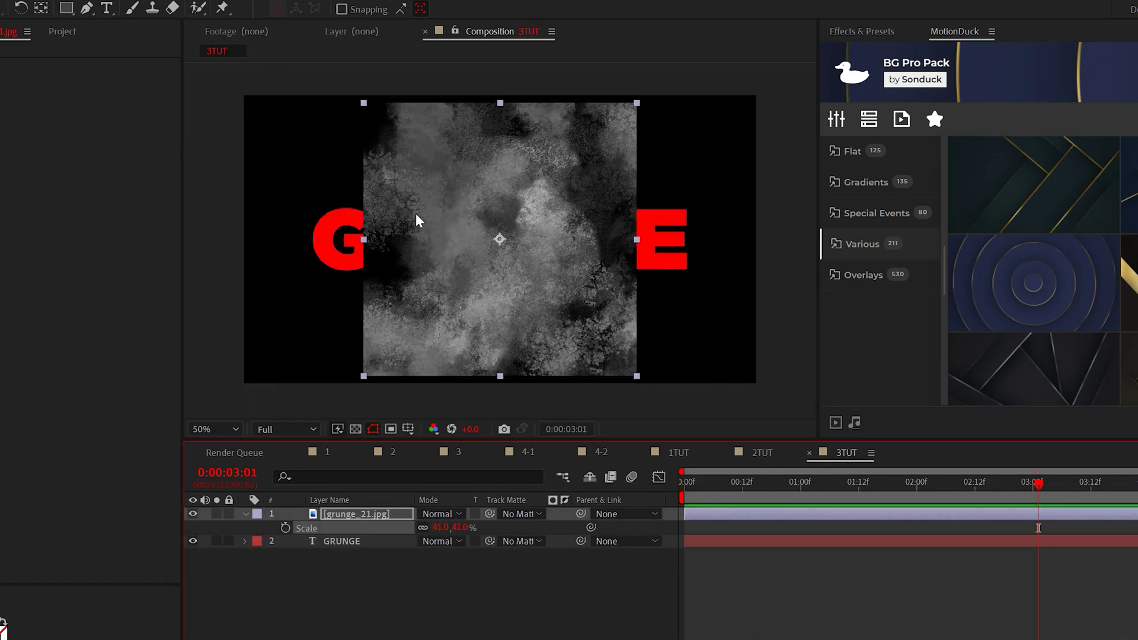
Step: Scale grunge_21.jpg to 25% and use it as a Luma track matte for the GRUNGE text
key(Return)
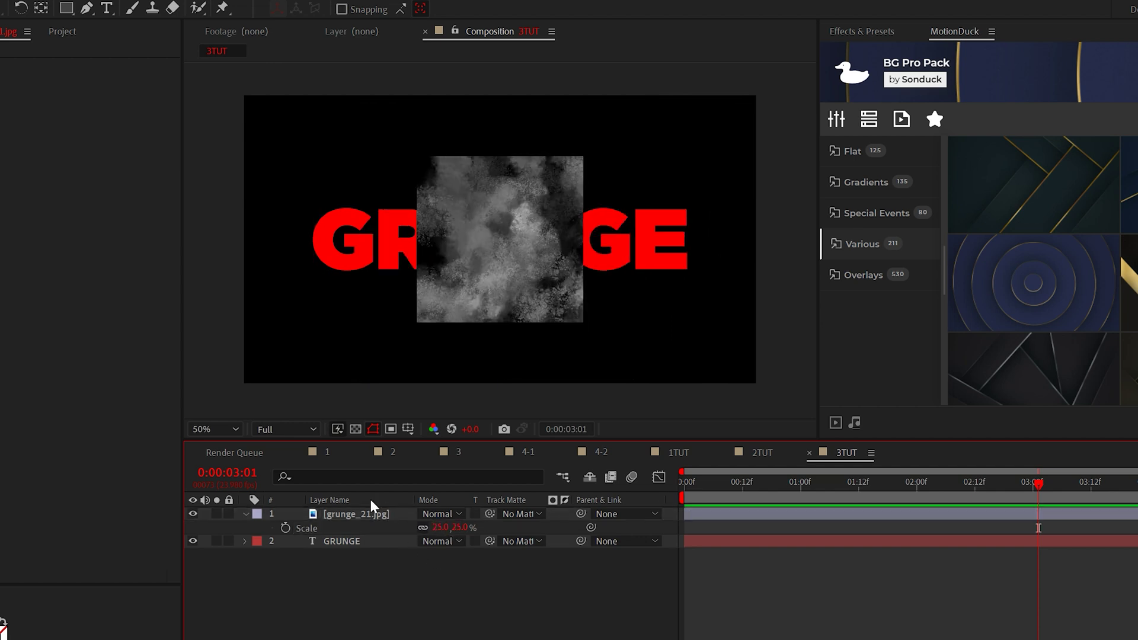
key(shift+slash)
click(337, 541)
click(514, 540)
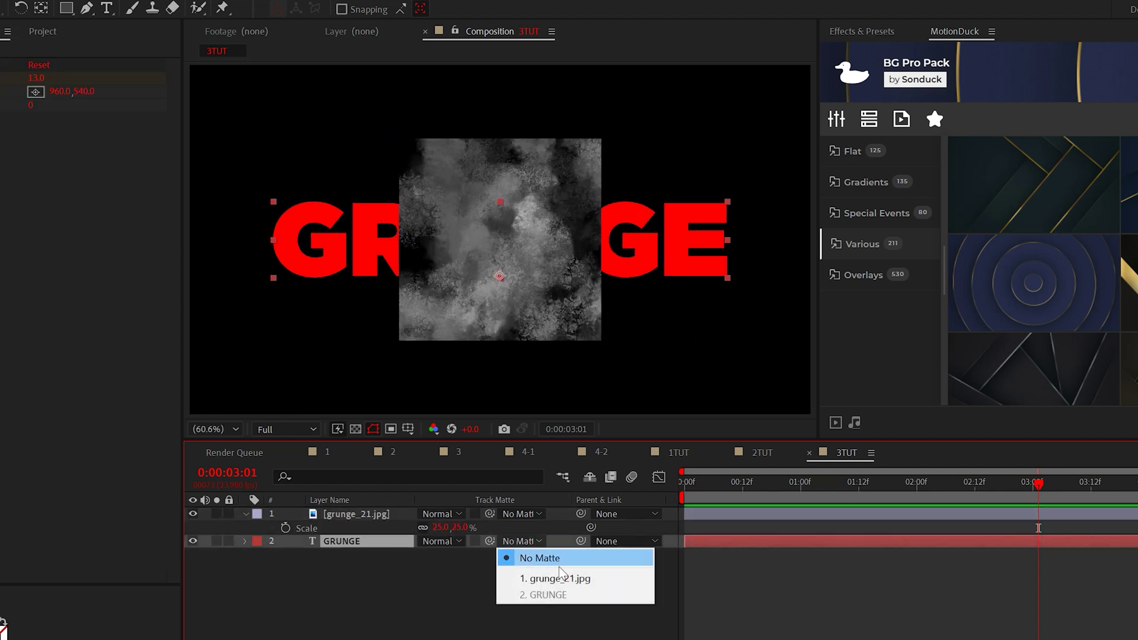
click(590, 579)
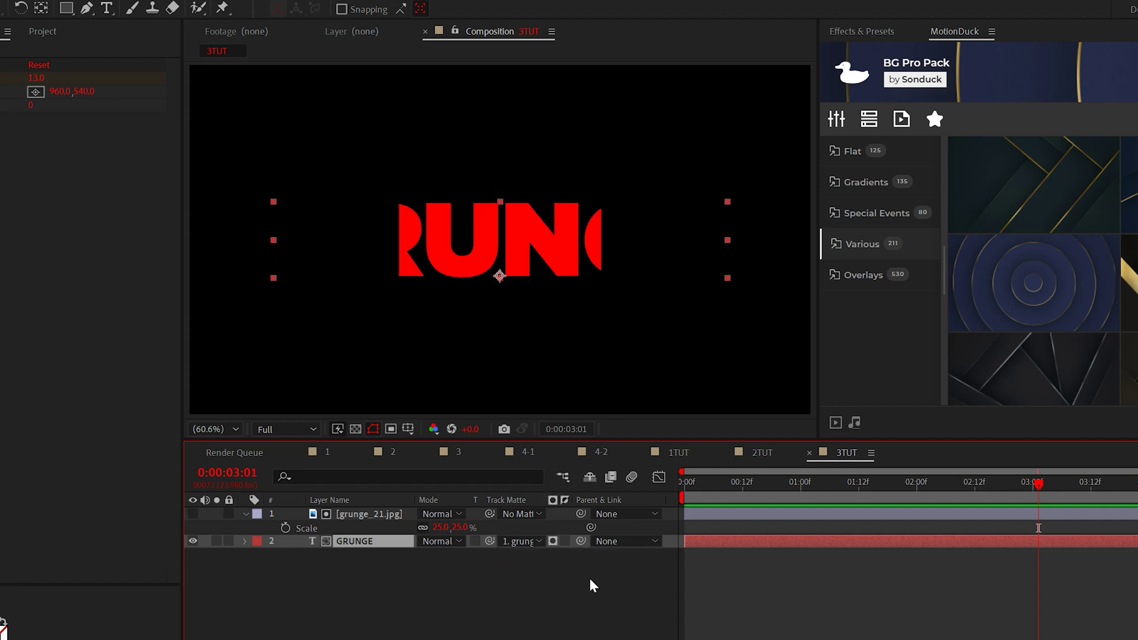
click(521, 590)
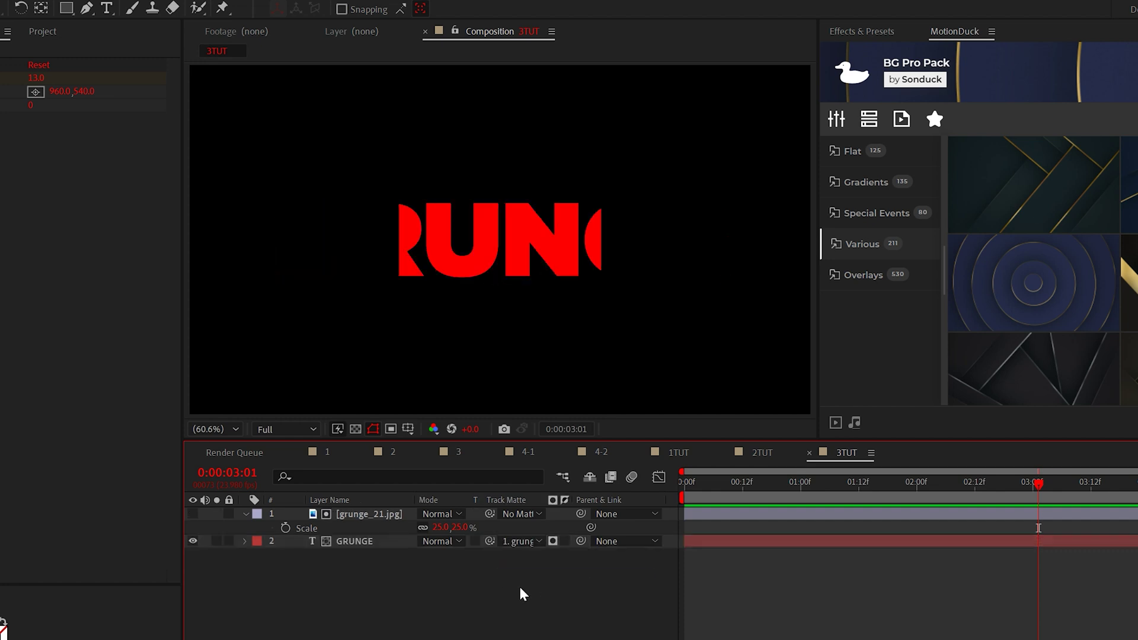
click(553, 540)
Step: Apply Stylize > Motion Tile to the grunge_21.jpg layer
click(369, 514)
click(0, 0)
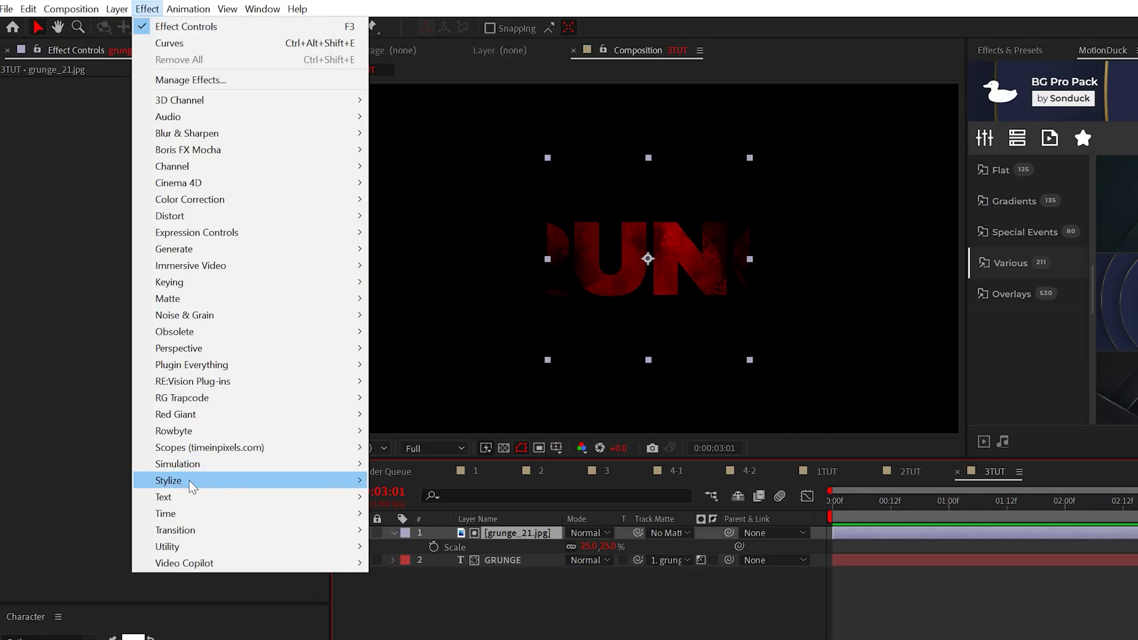
mouse_move(190, 481)
click(425, 478)
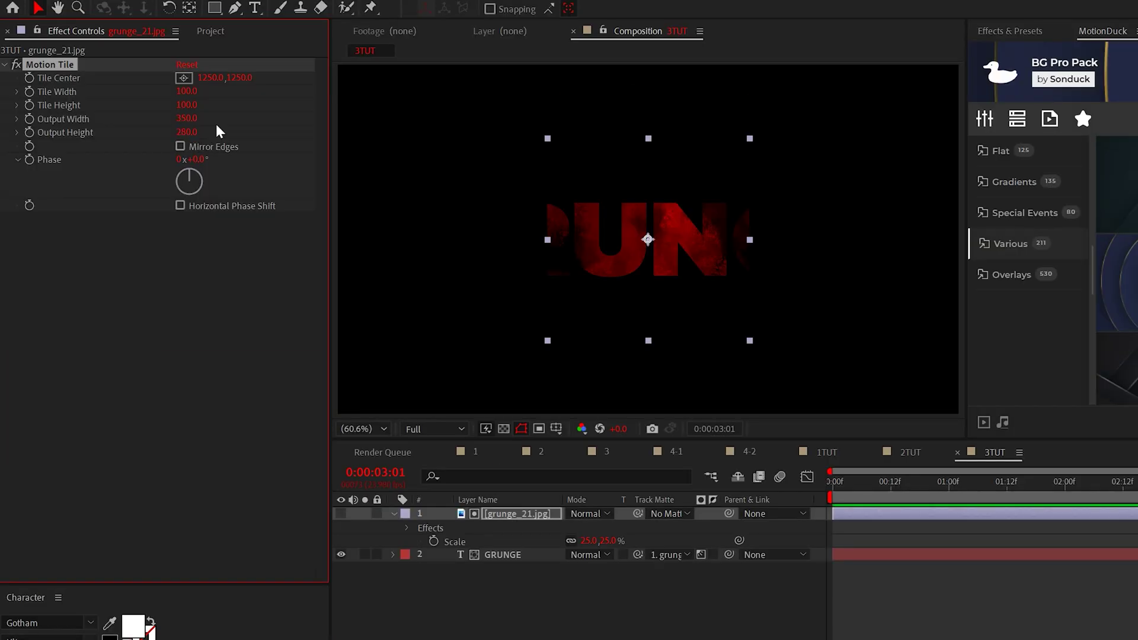
Step: Enable Motion Tile's Mirror Edges and add a steep Curves effect to grunge_21.jpg
click(181, 146)
click(139, 0)
mouse_move(195, 178)
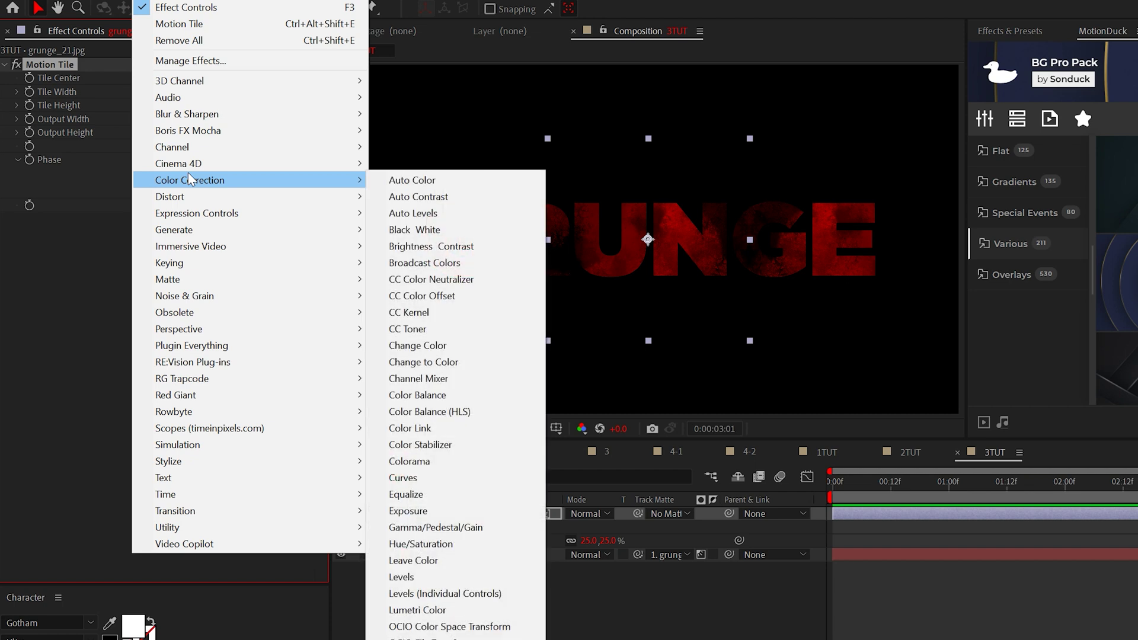
click(439, 476)
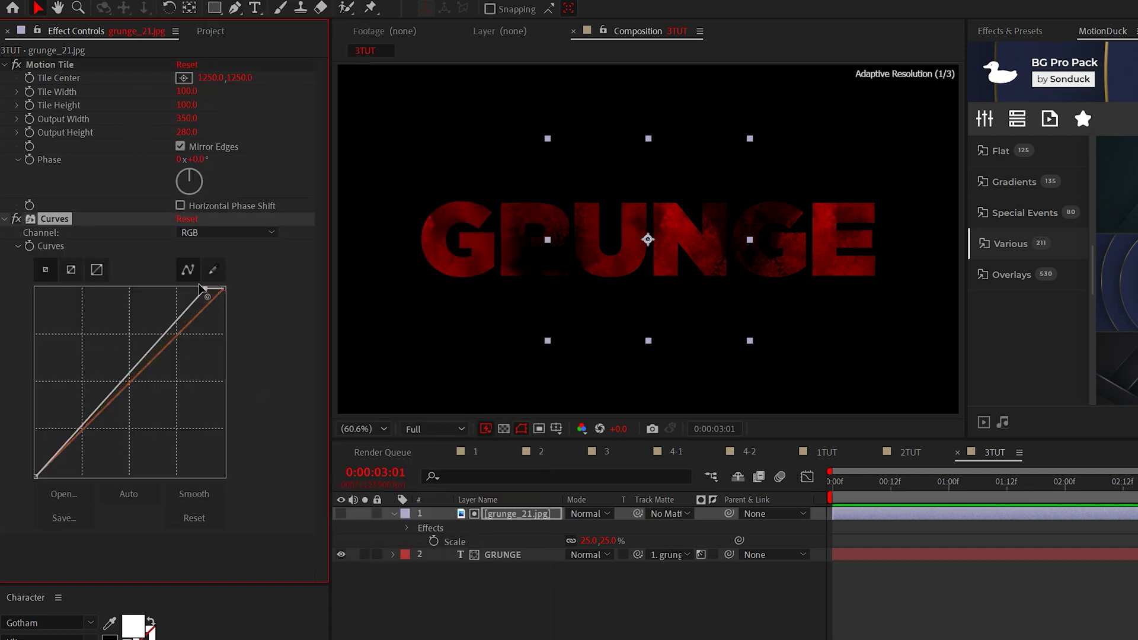
drag(202, 288, 172, 280)
drag(36, 475, 70, 476)
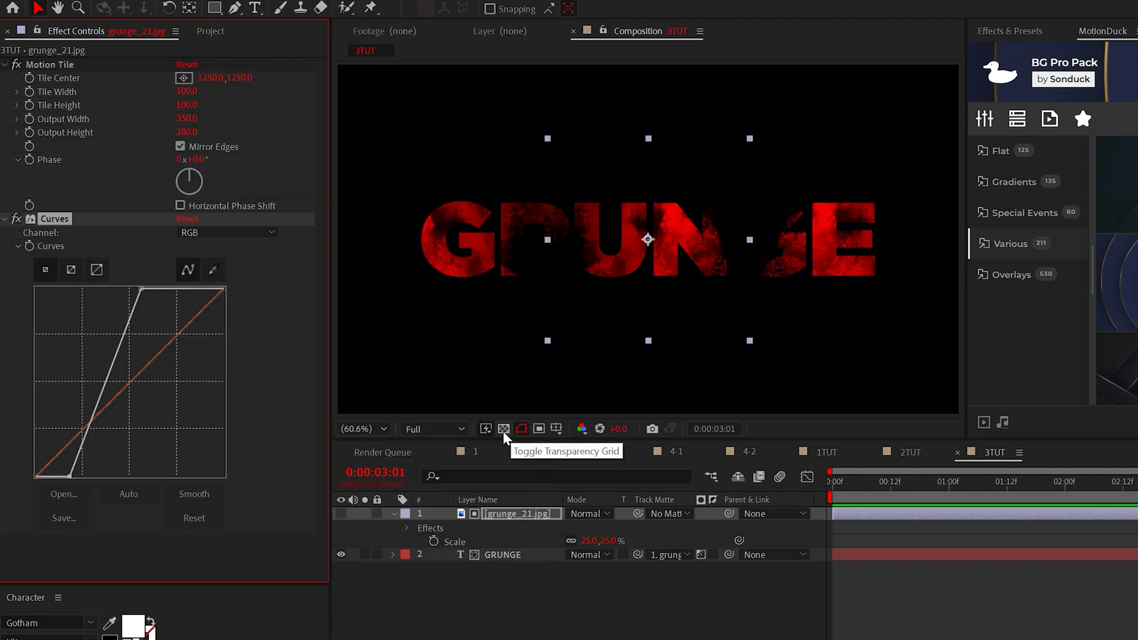
Step: Inspect the eroded GRUNGE letters over the transparency grid, then switch the grid back off
click(503, 429)
scroll(578, 261, up, 4)
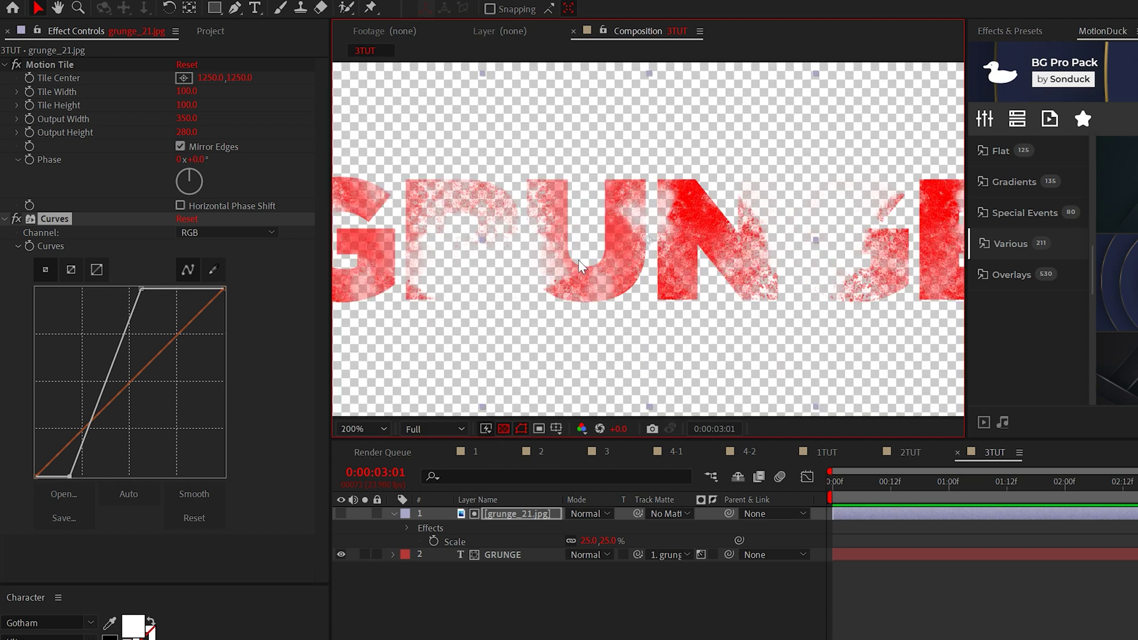
scroll(578, 261, down, 2)
drag(622, 254, 792, 262)
click(506, 428)
click(382, 431)
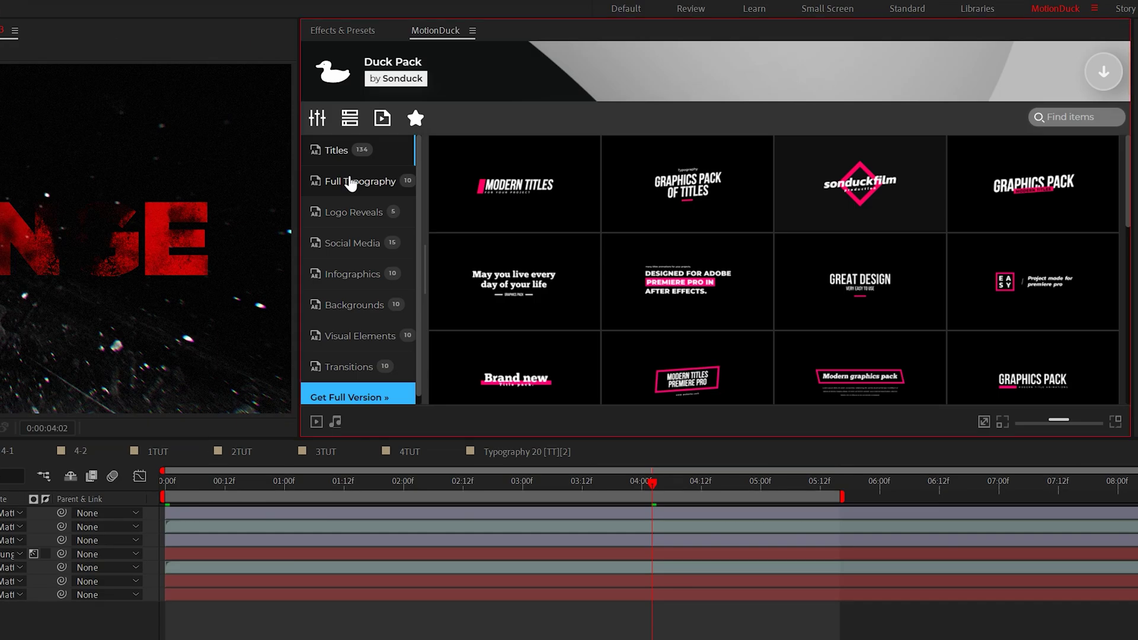
Step: Browse the Duck Pack categories and apply Visual 05 from Visual Elements
click(351, 182)
click(349, 212)
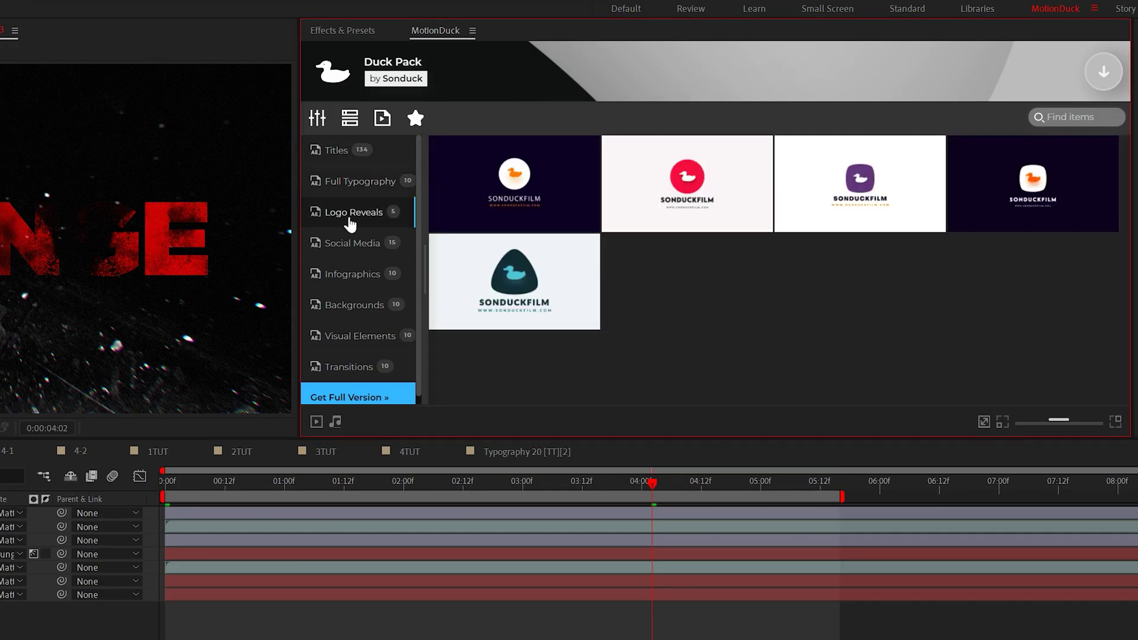
click(349, 243)
click(351, 274)
click(351, 304)
click(356, 336)
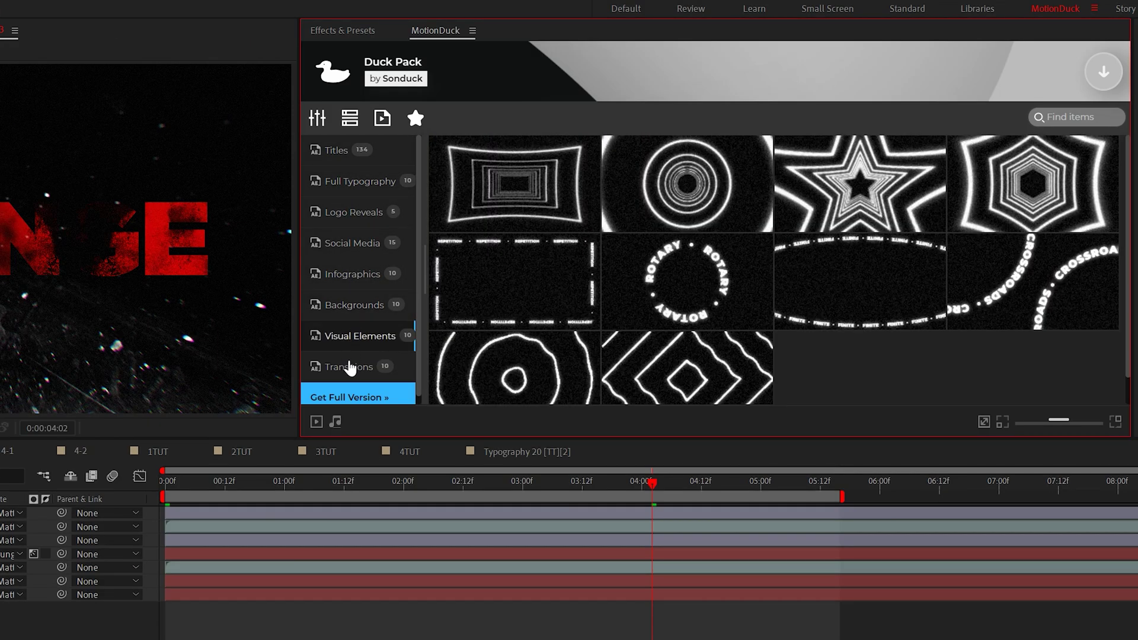
mouse_move(478, 282)
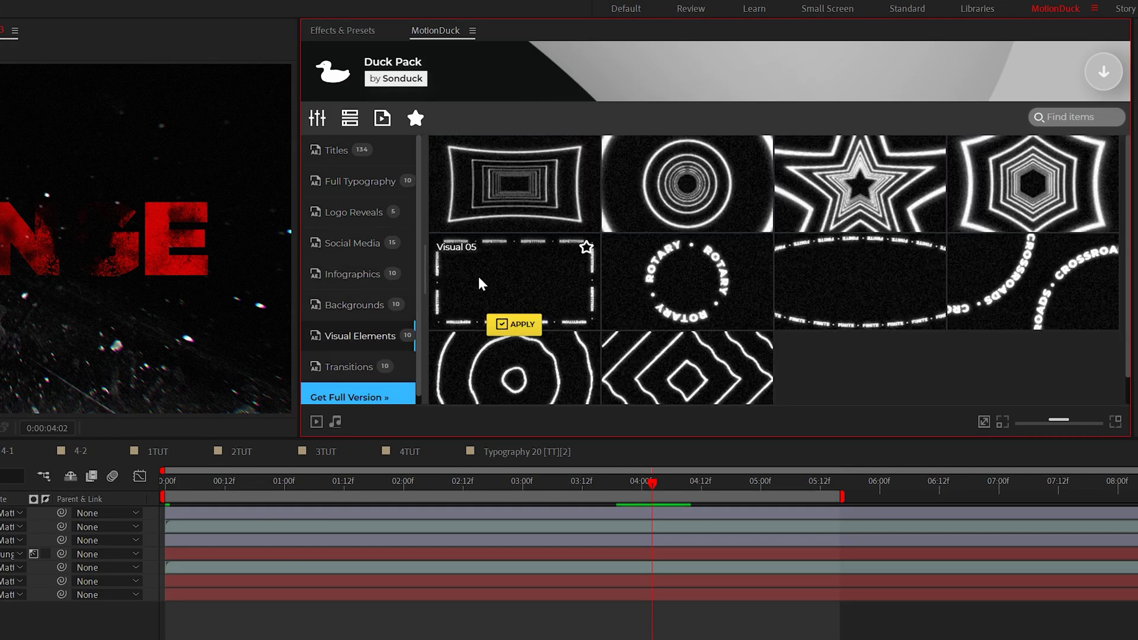
click(520, 324)
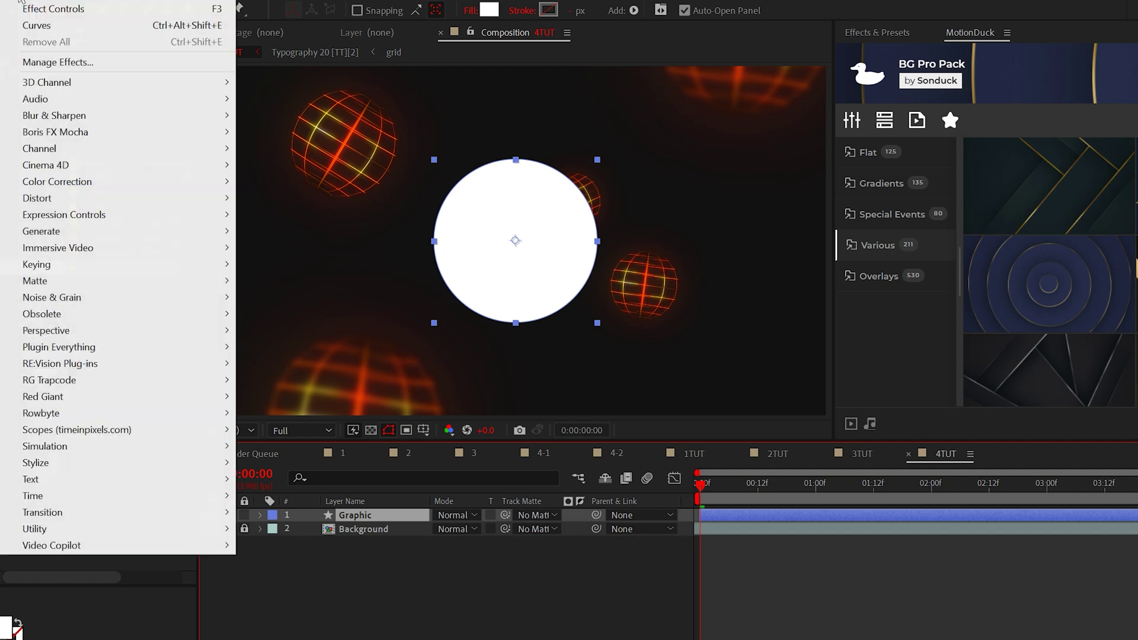
Step: Give the circle a gradient fill ending in dark blue
mouse_move(104, 236)
click(287, 512)
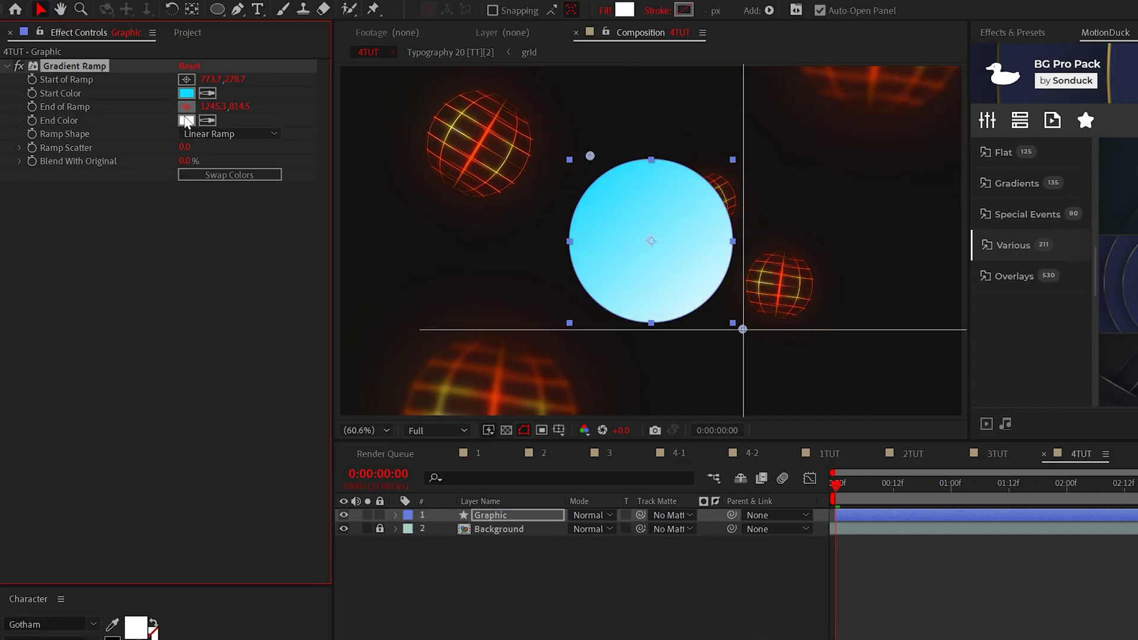
click(186, 120)
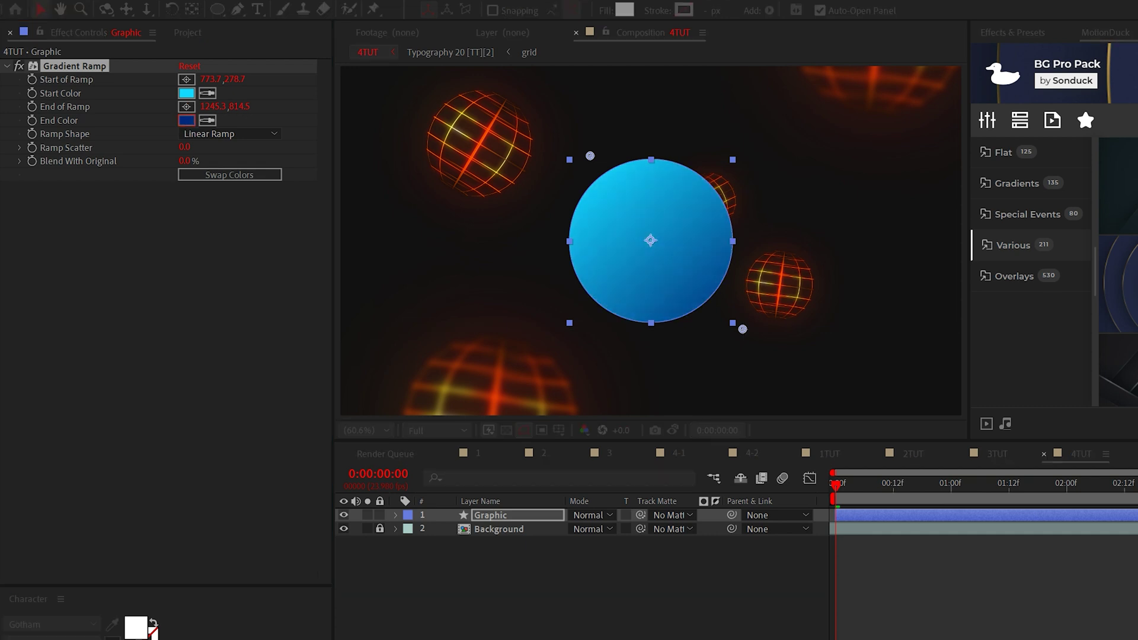
Step: Add an Inner Shadow layer style with Normal blend mode and a light cyan-blue colour
key(alt+l)
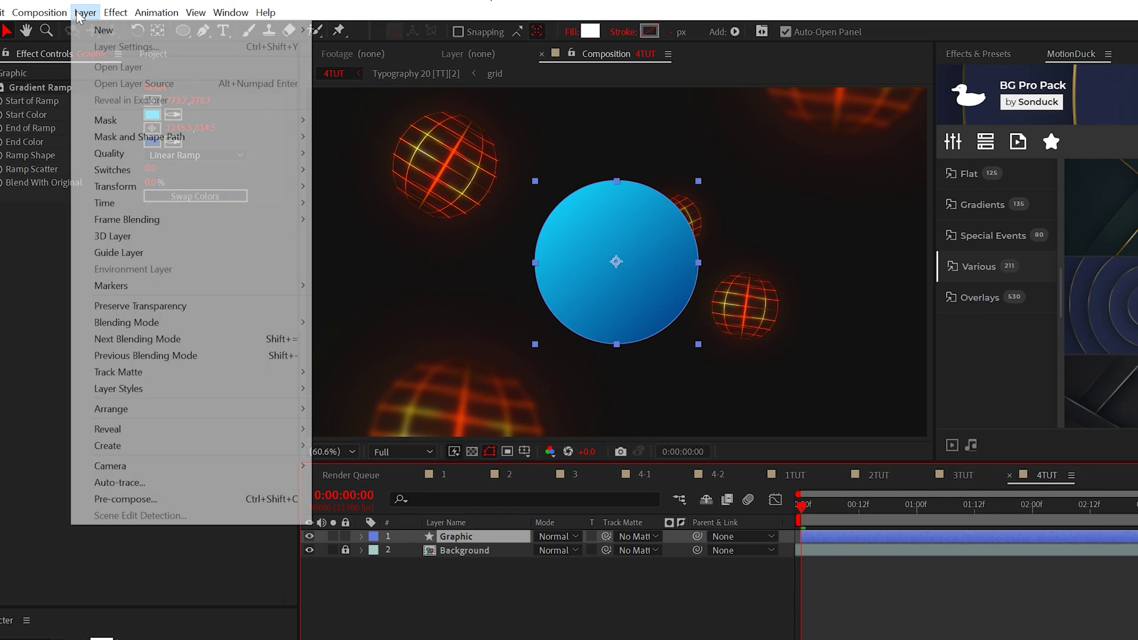
mouse_move(212, 367)
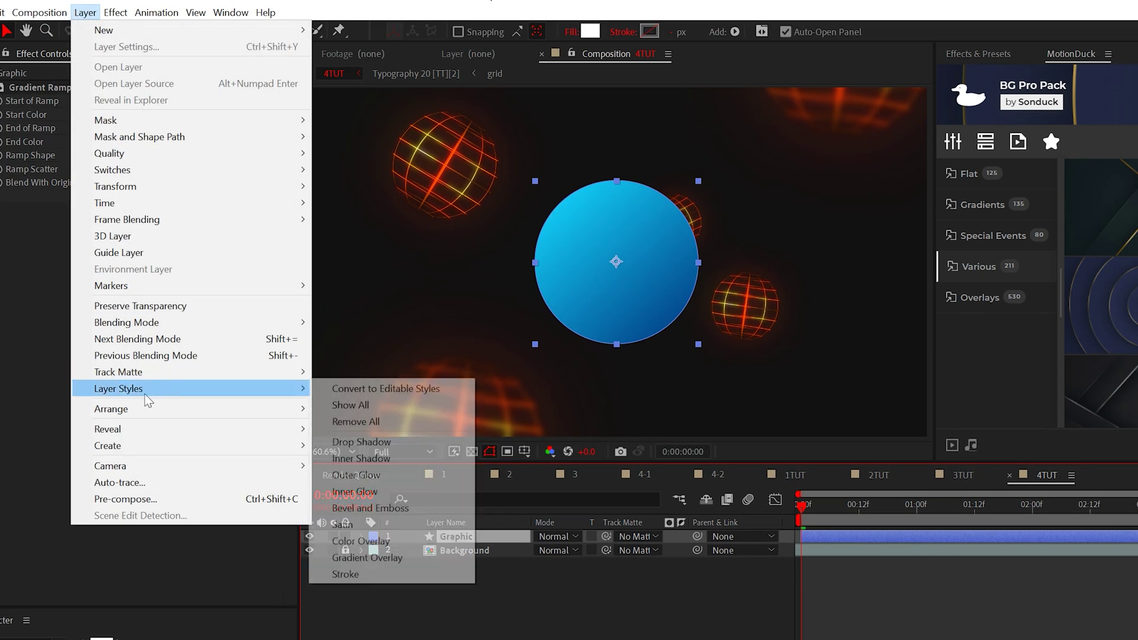
click(394, 457)
click(191, 439)
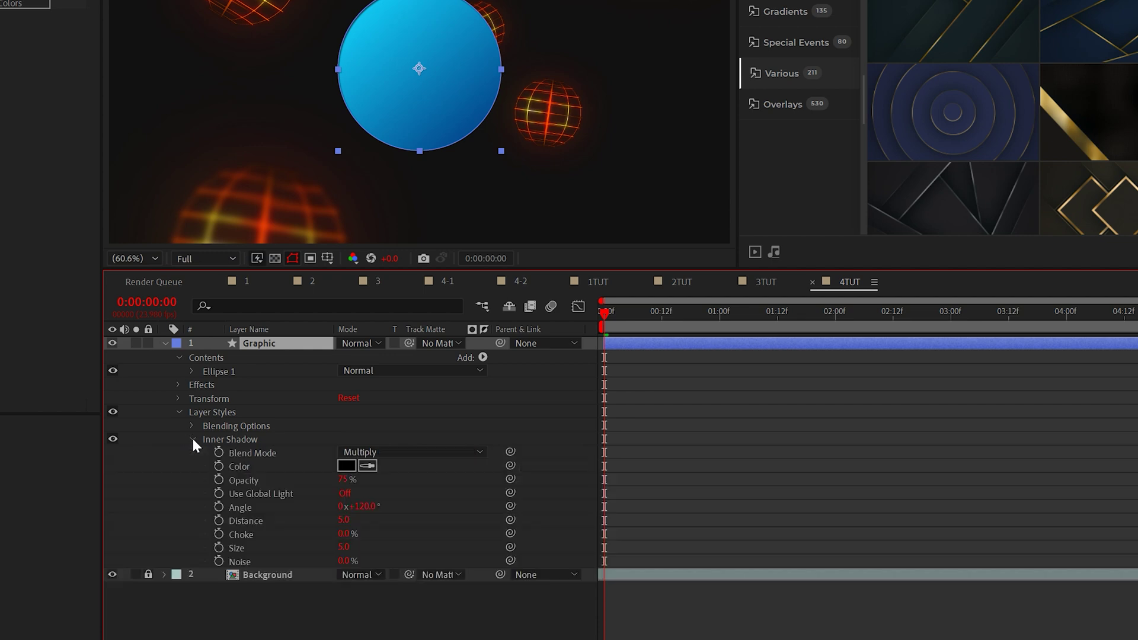
click(403, 453)
click(354, 18)
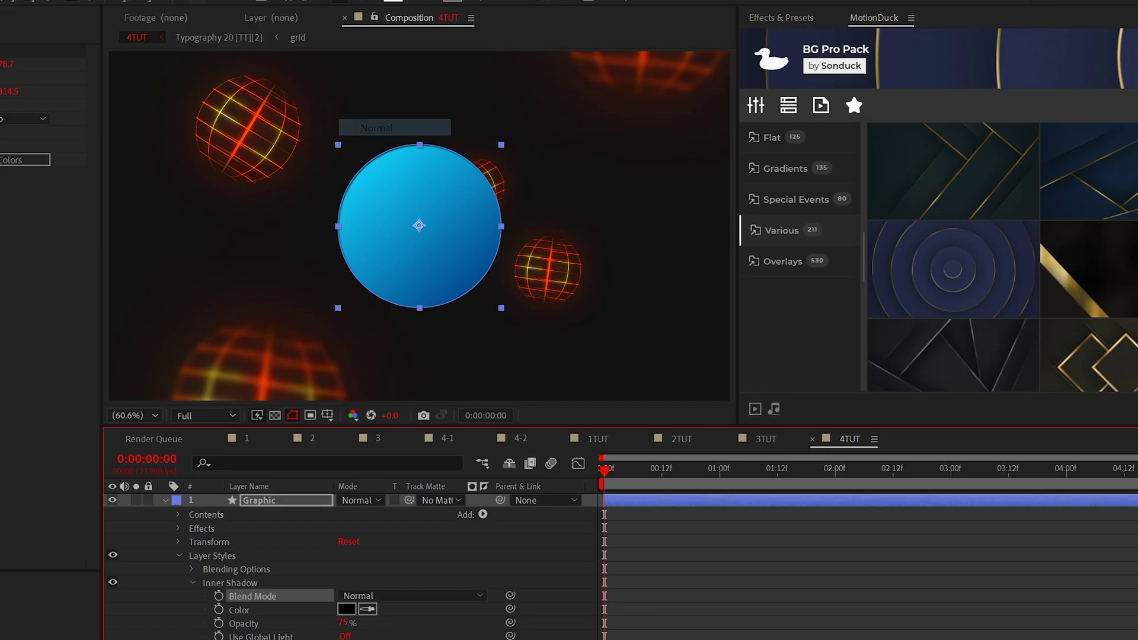
click(347, 499)
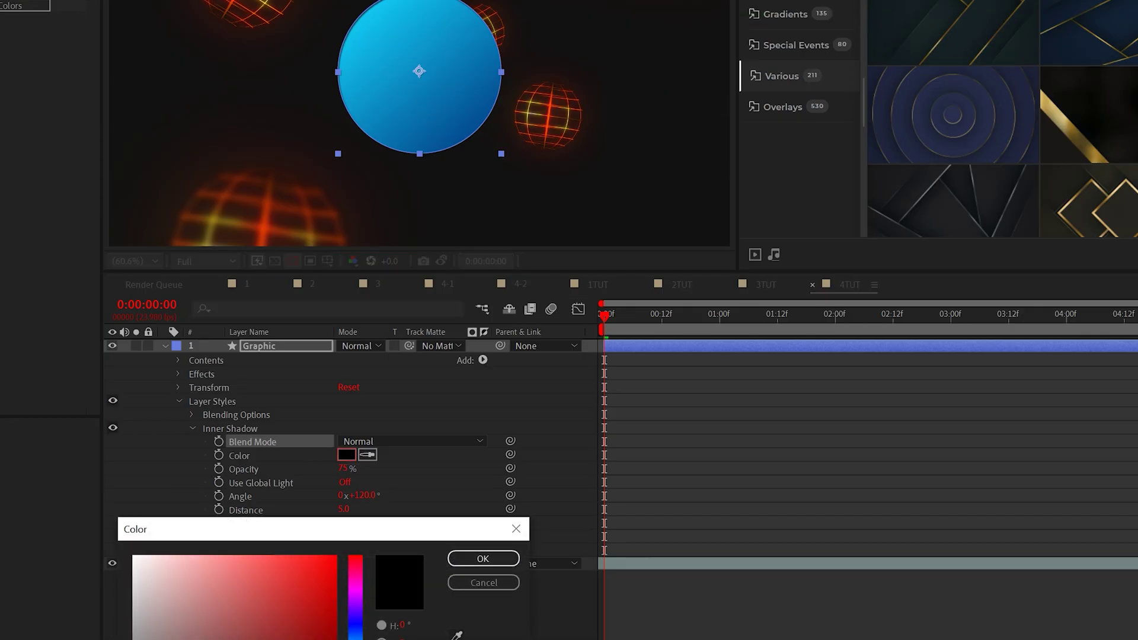
click(243, 598)
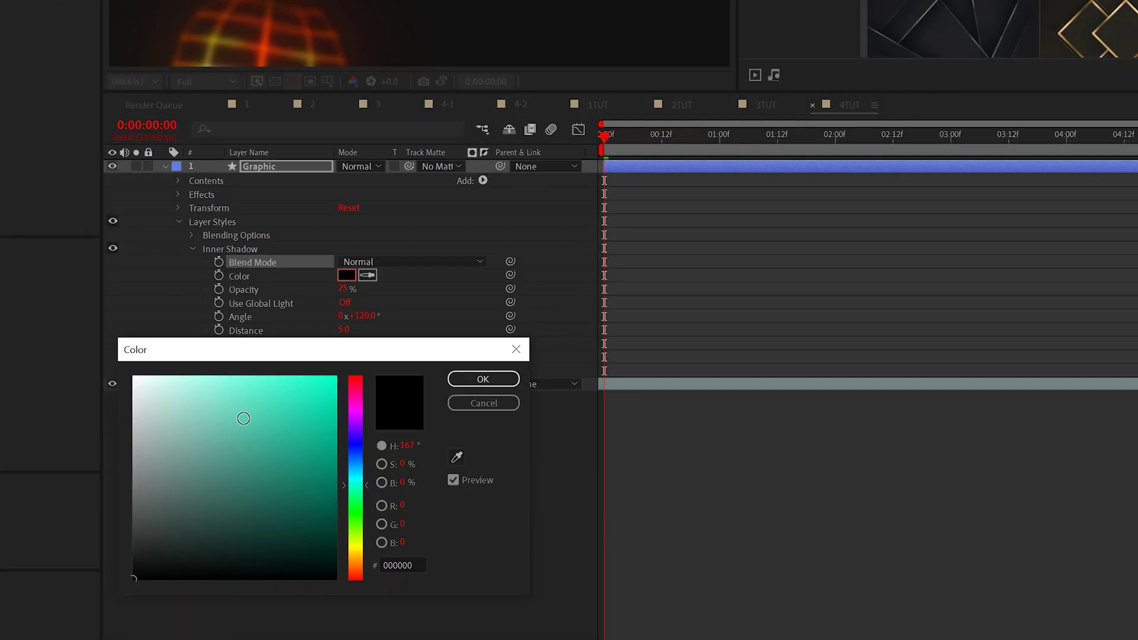
click(322, 629)
drag(350, 485, 391, 465)
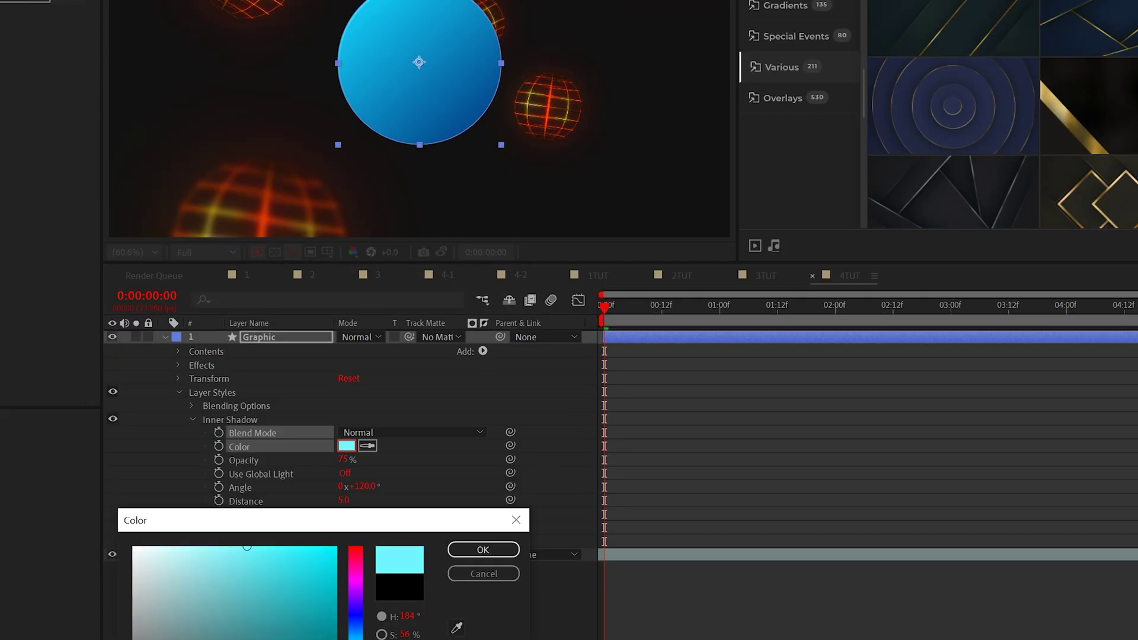
click(483, 549)
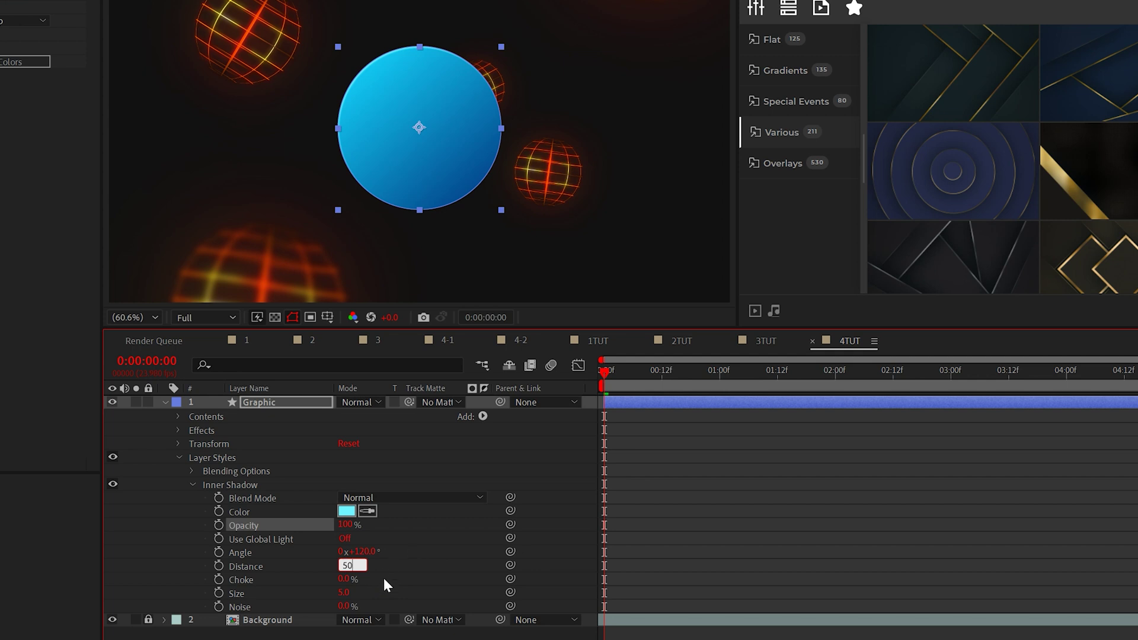
Step: Set the Inner Shadow Distance to 50 and Size to 60, viewing at 100%
text(50)
click(336, 593)
text(60)
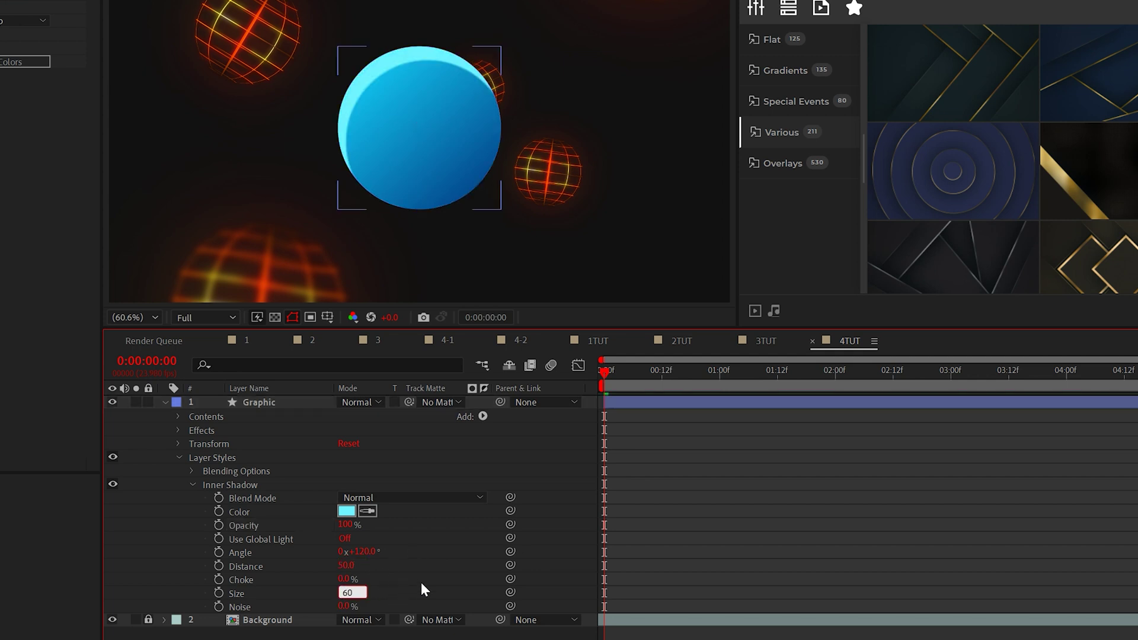
click(421, 582)
key(slash)
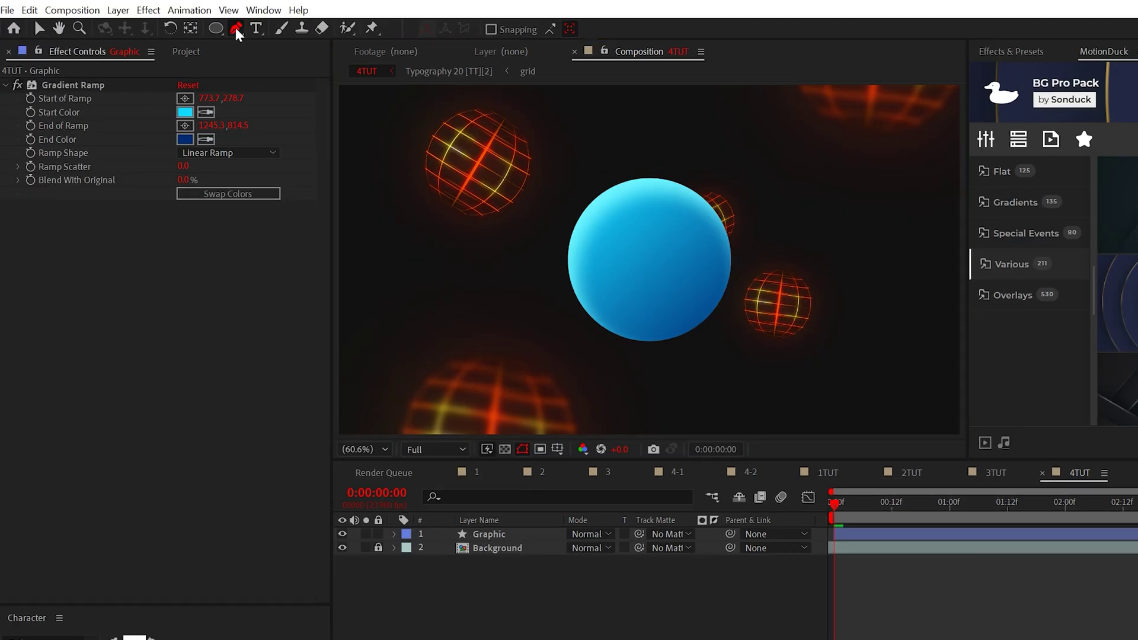
click(236, 28)
Step: Draw a closed curved pen shape over the sphere's lower-right side
click(522, 367)
click(841, 187)
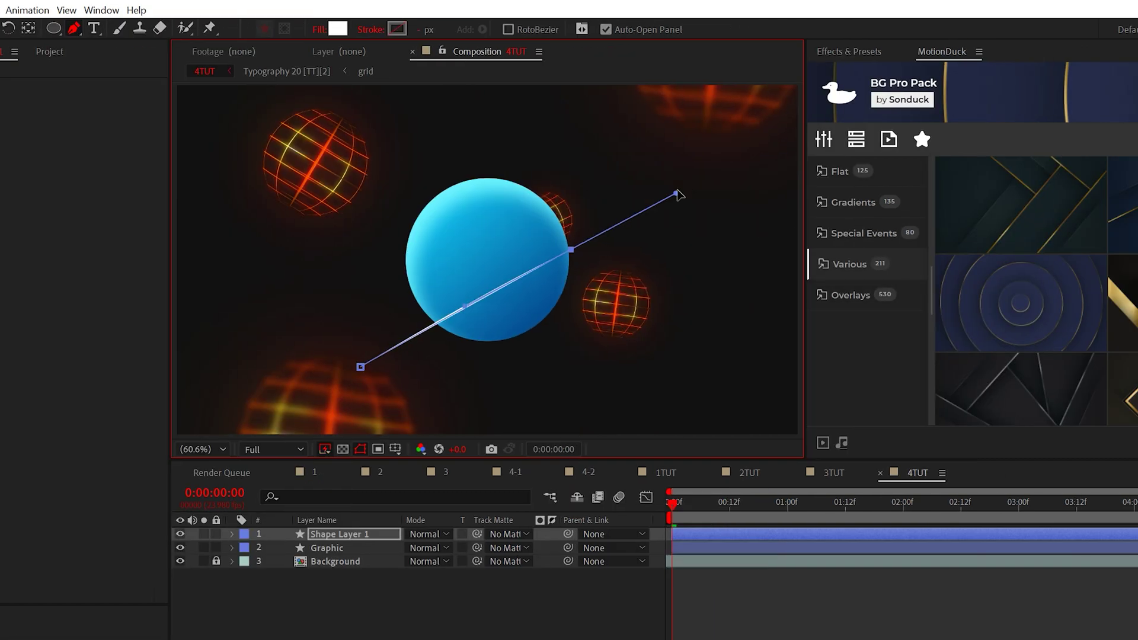
drag(685, 112, 673, 140)
click(743, 339)
click(571, 415)
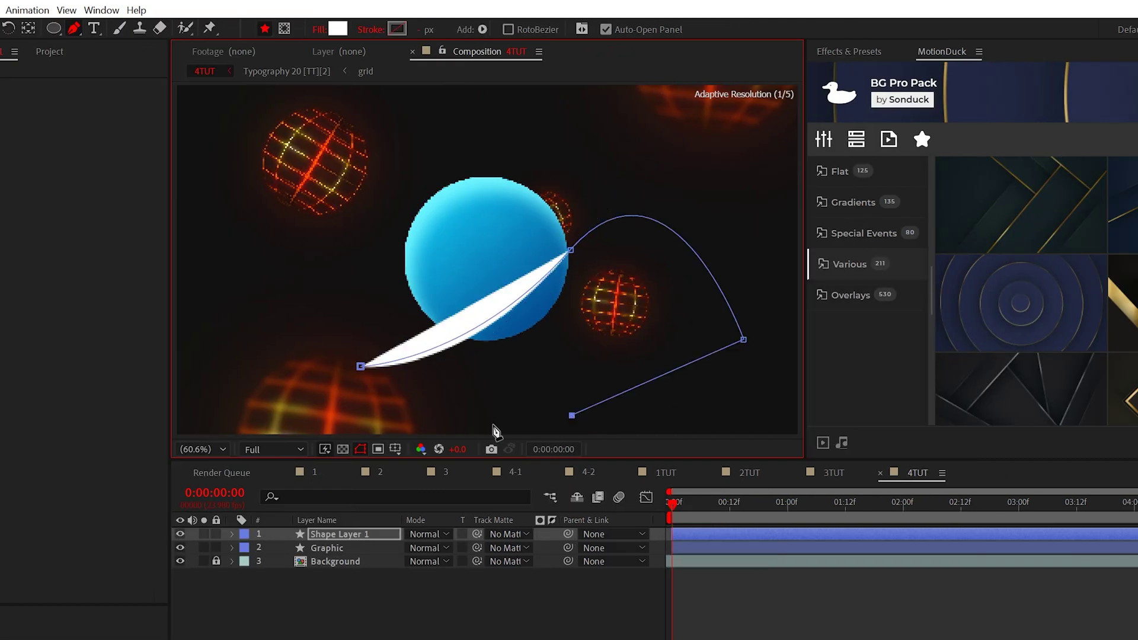
click(388, 426)
click(360, 367)
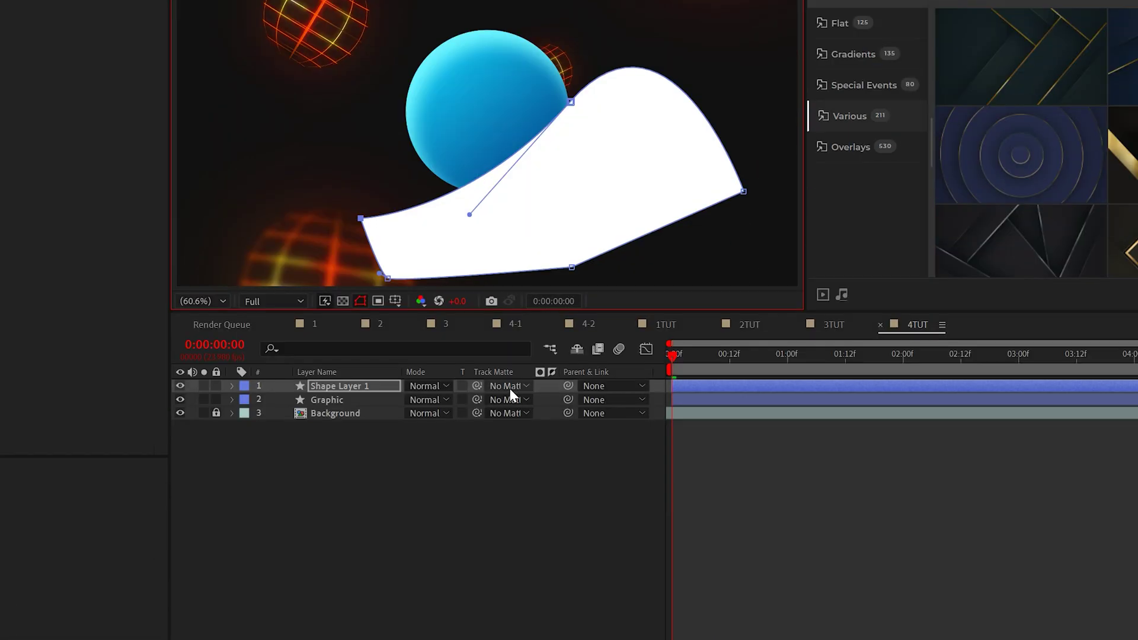
Step: Matte Shape Layer 1 to Graphic, re-show Graphic, and fill the shape dark blue 001C2B
click(507, 534)
click(574, 439)
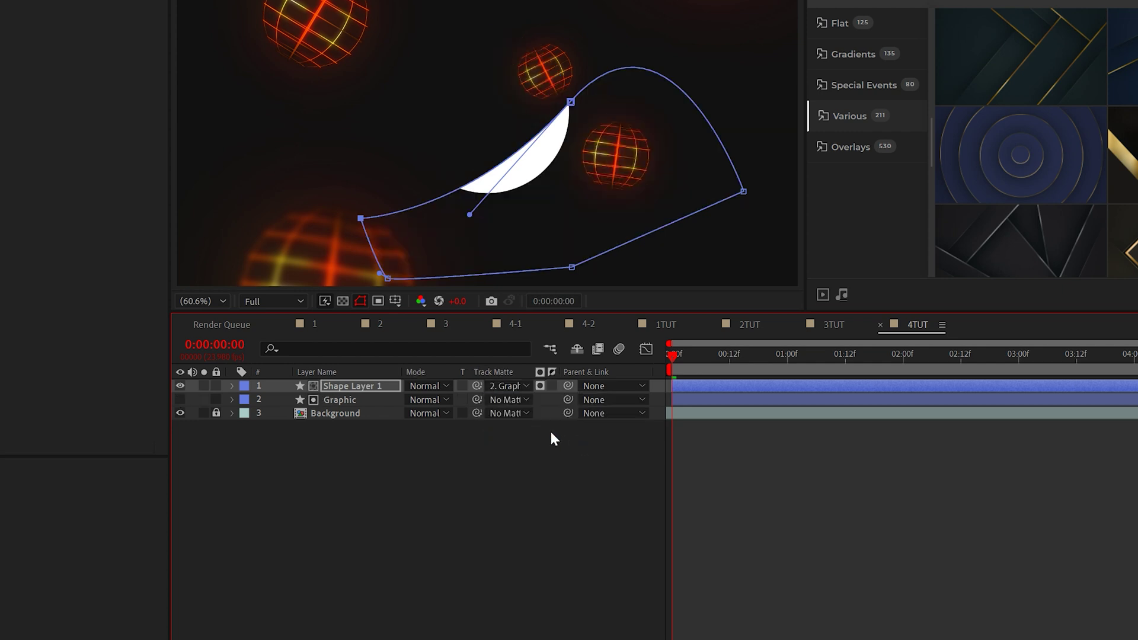
click(368, 385)
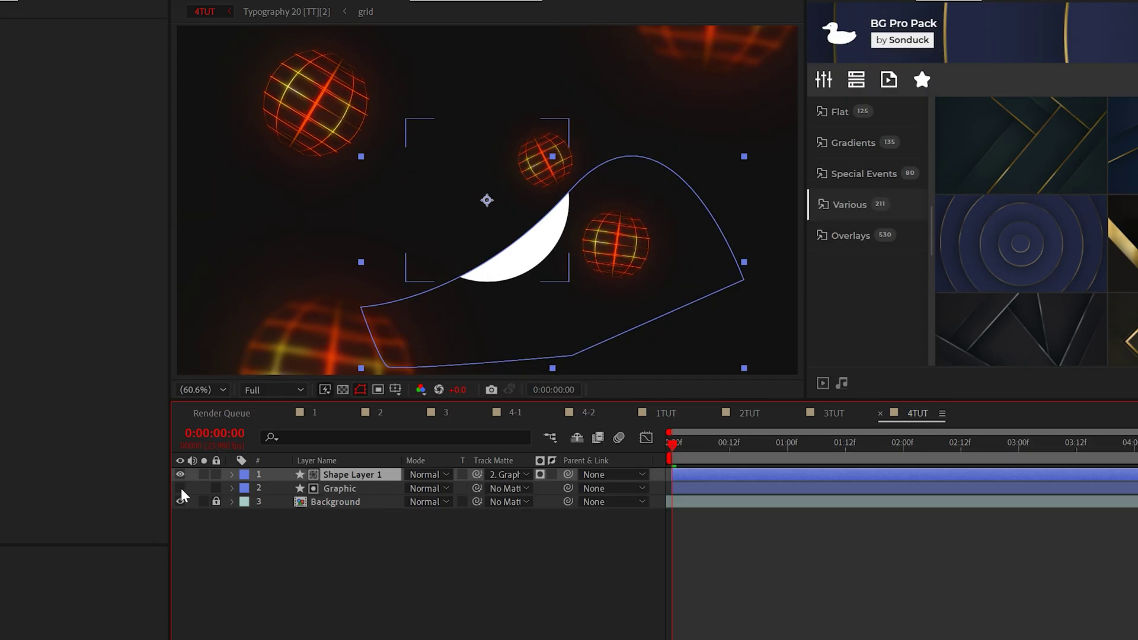
click(180, 488)
click(327, 546)
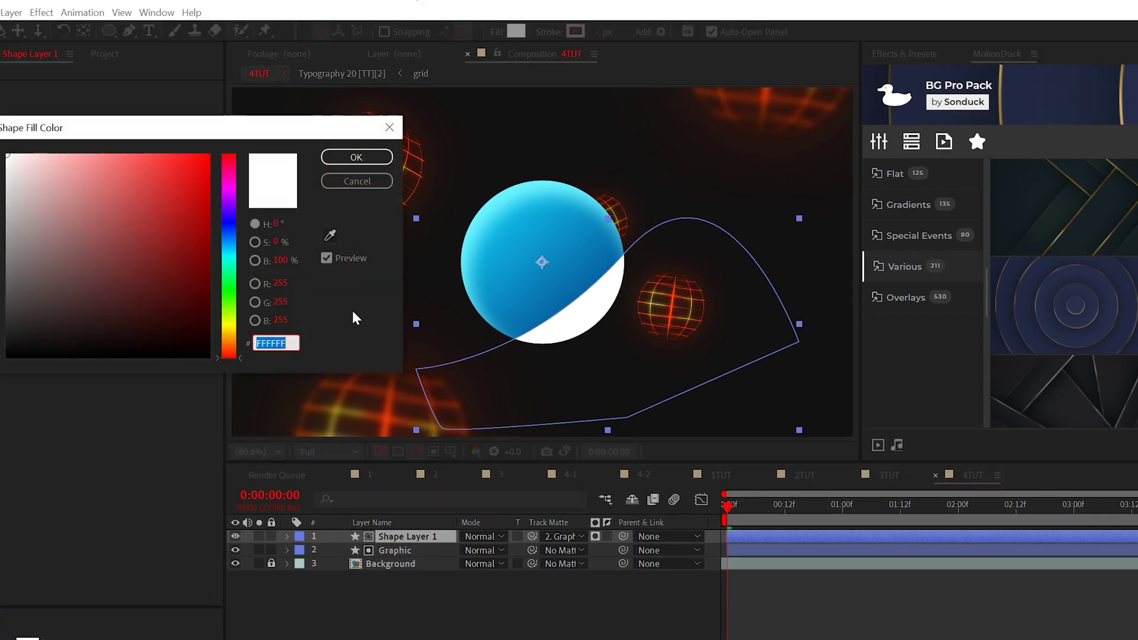
mouse_move(225, 272)
mouse_down()
mouse_move(225, 245)
mouse_move(203, 282)
mouse_move(238, 322)
mouse_up()
click(351, 157)
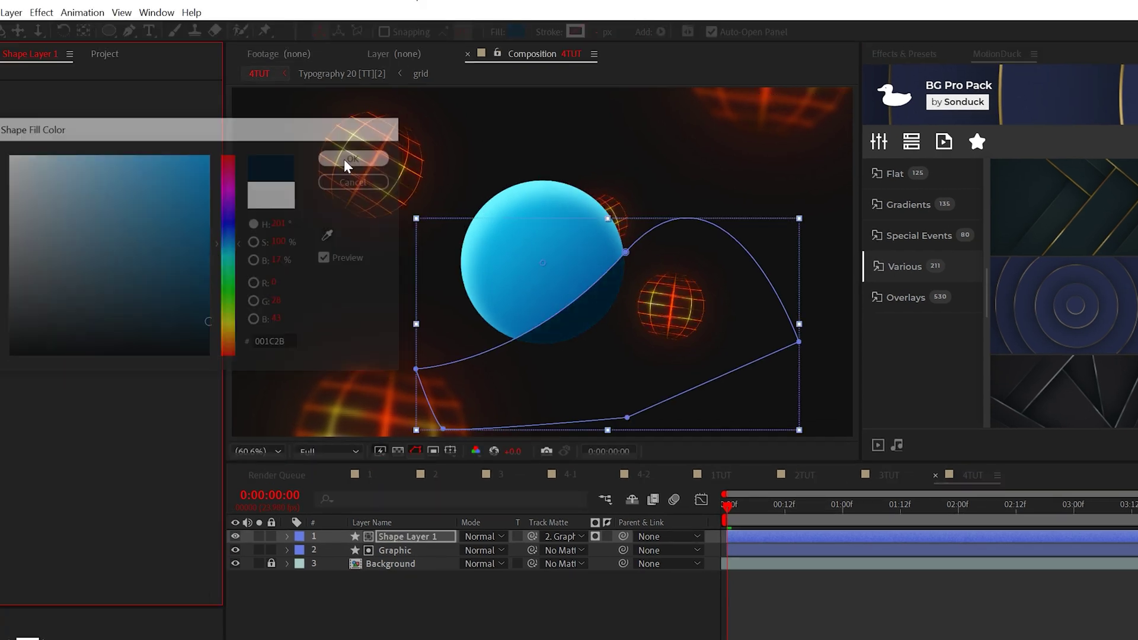
click(41, 13)
Step: Add Roughen Edges with Border 350, Scale 10, Complexity 10 and Evolution expression time*500
mouse_move(83, 478)
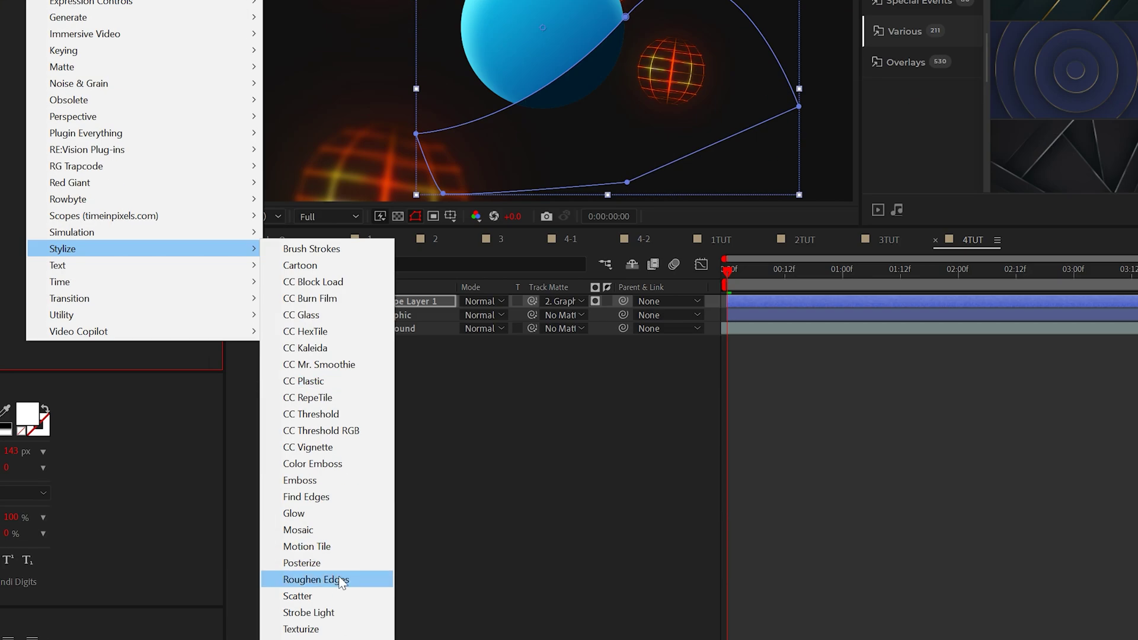
click(339, 583)
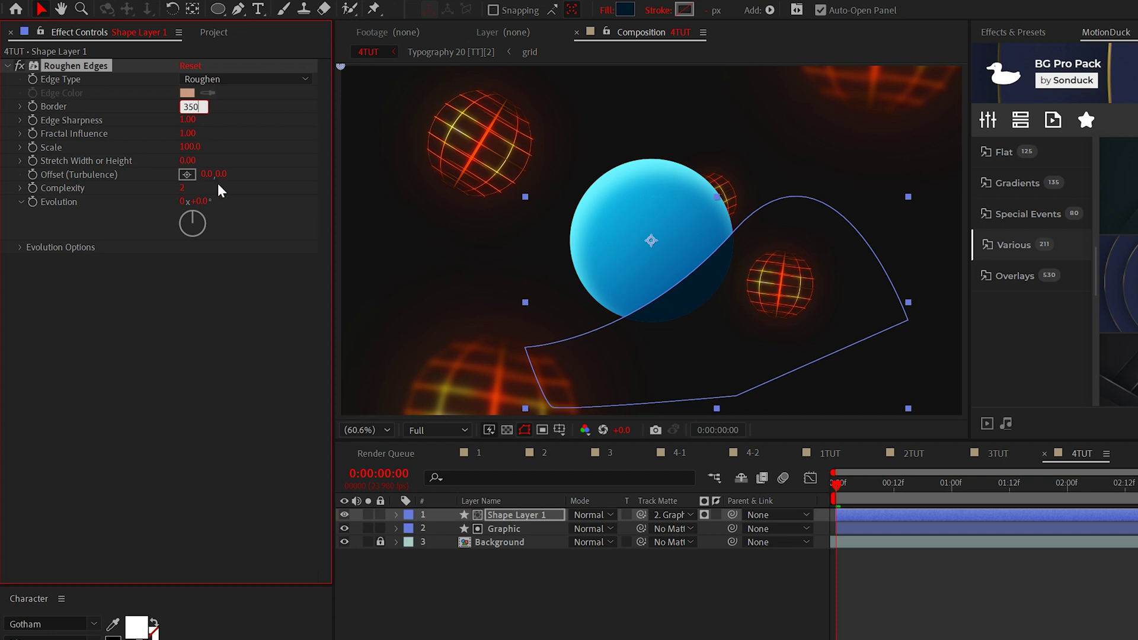
text(350)
click(223, 347)
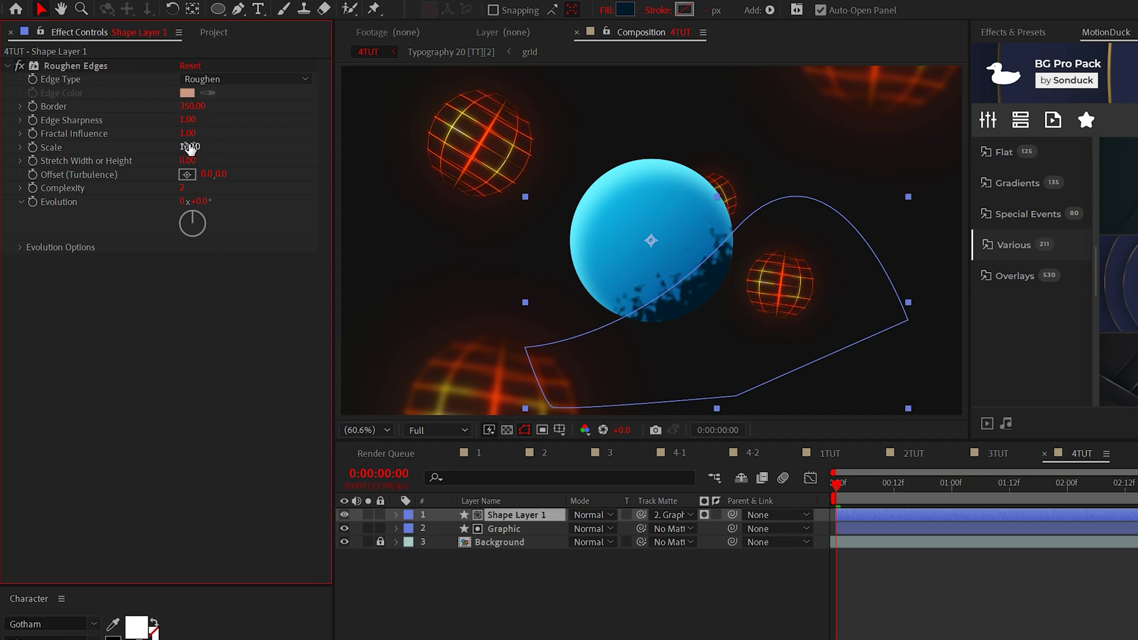
click(182, 187)
text(10)
key(Return)
click(219, 342)
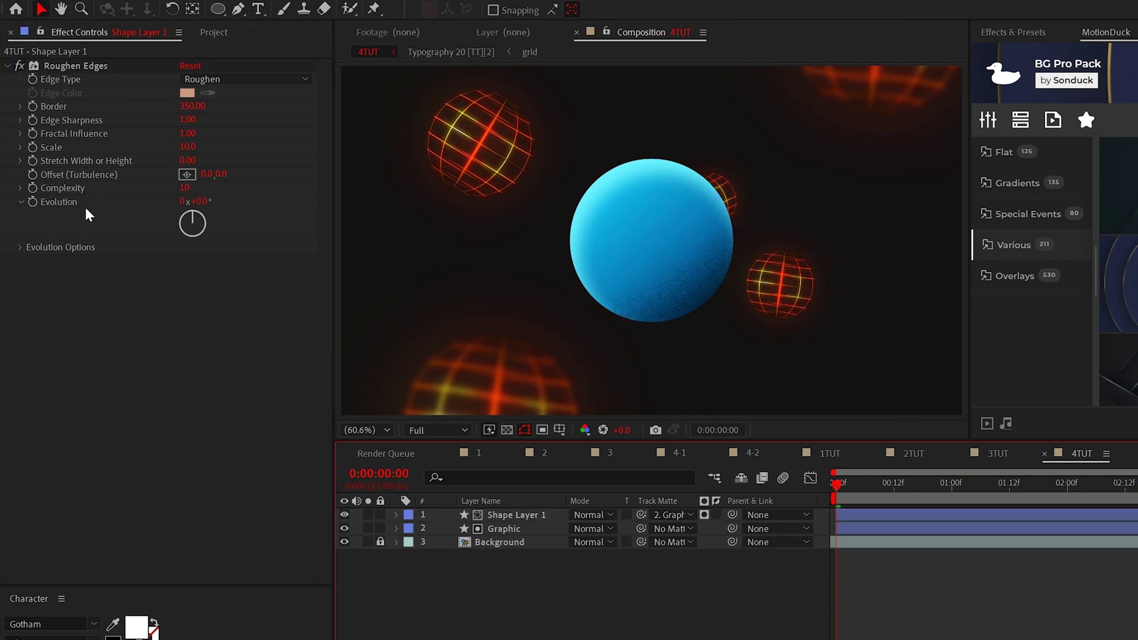
alt+click(32, 202)
text(time)
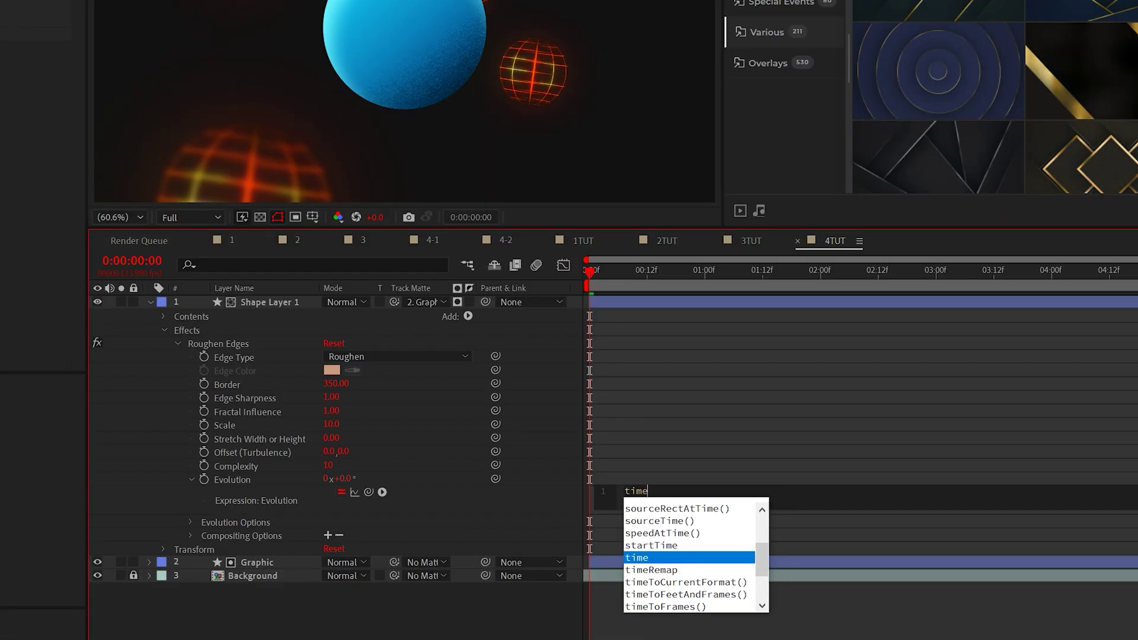
text(*)
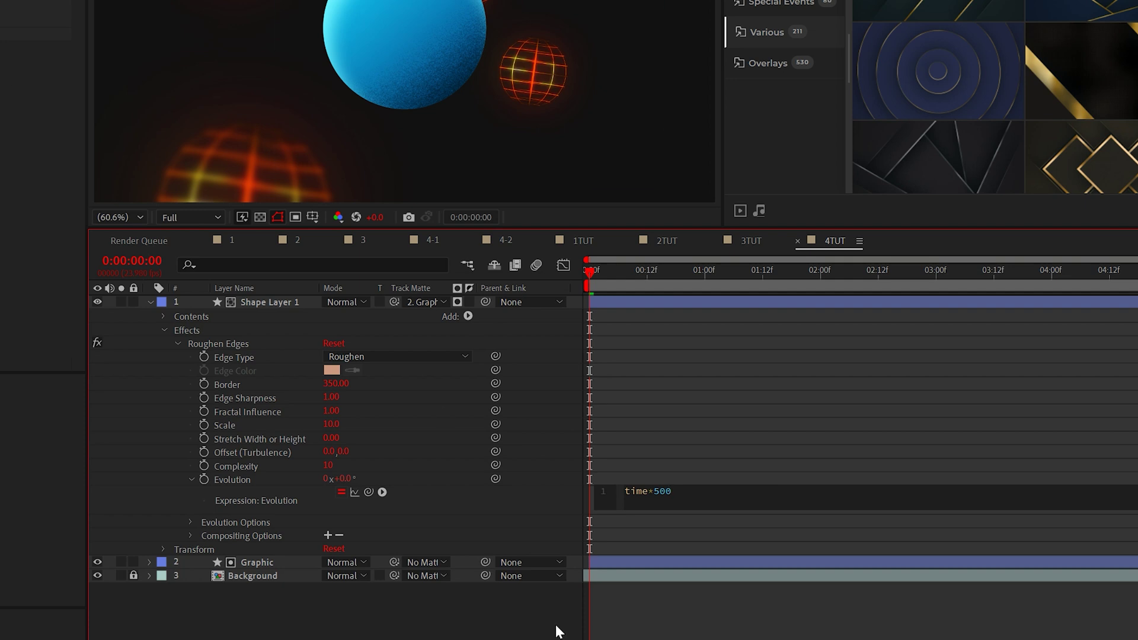
text(500)
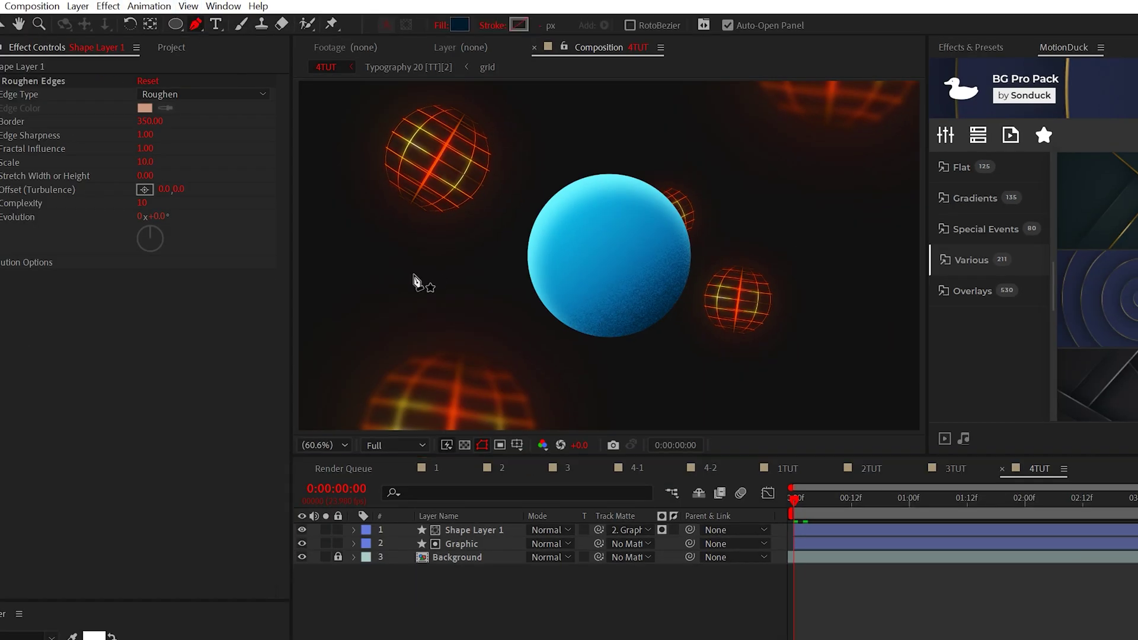
Step: Pen-draw a second shape over the sphere's upper-left and top
click(186, 406)
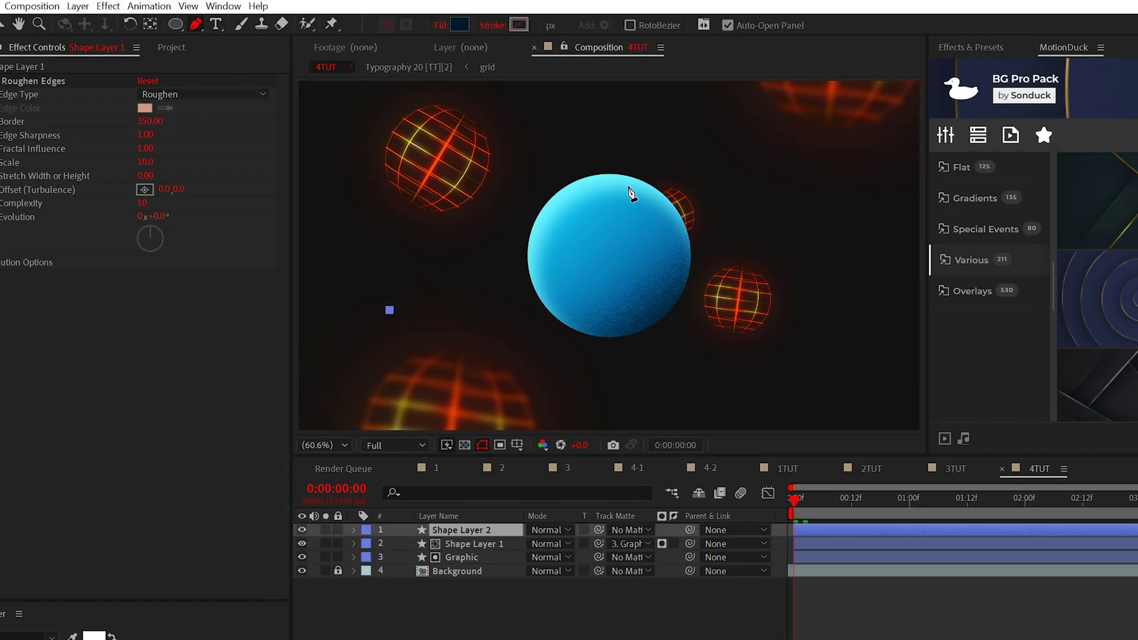
drag(675, 169, 708, 148)
drag(638, 113, 538, 114)
drag(451, 125, 468, 120)
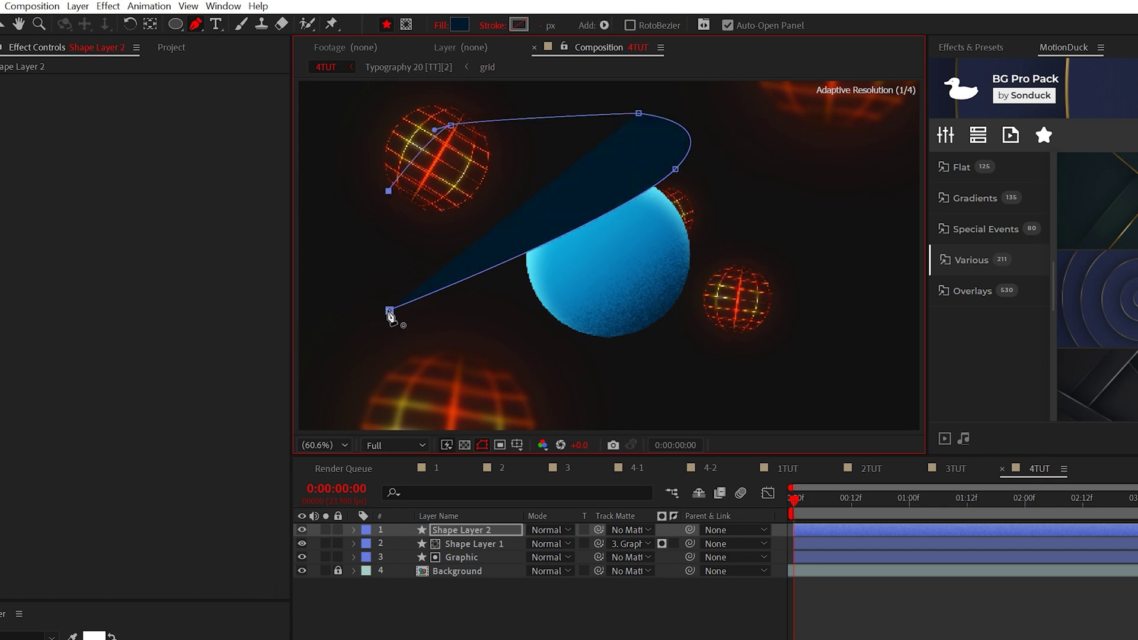
key(v)
Step: Matte Shape Layer 2 to Shape Layer 1 and give it a light blue 96DAFF fill
click(632, 530)
click(643, 582)
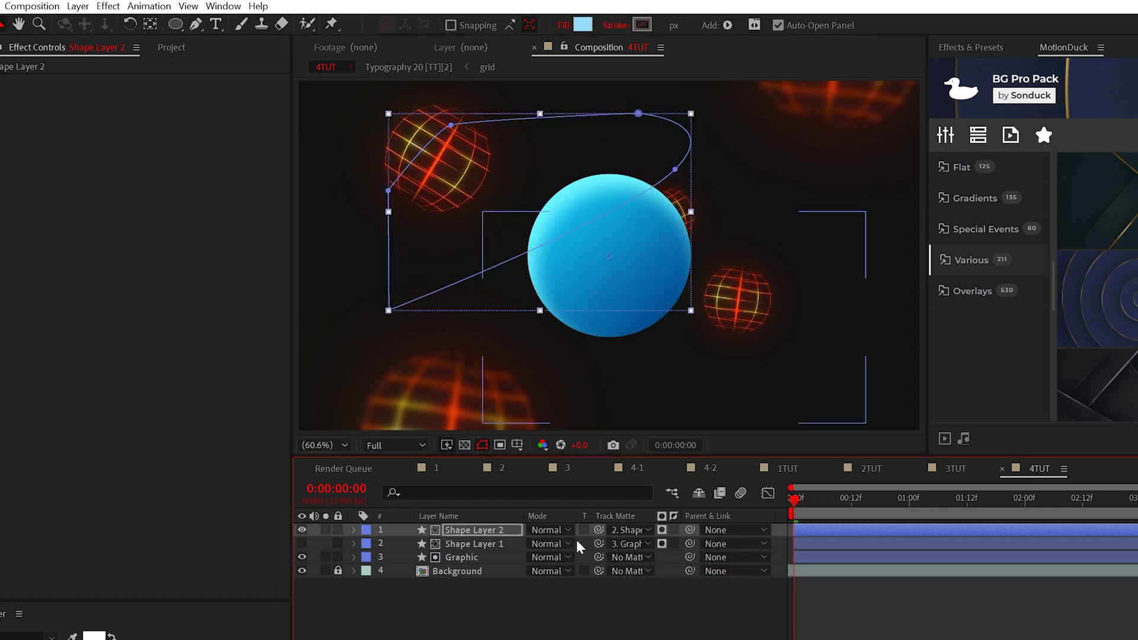
key(ctrl+z)
key(g)
click(459, 25)
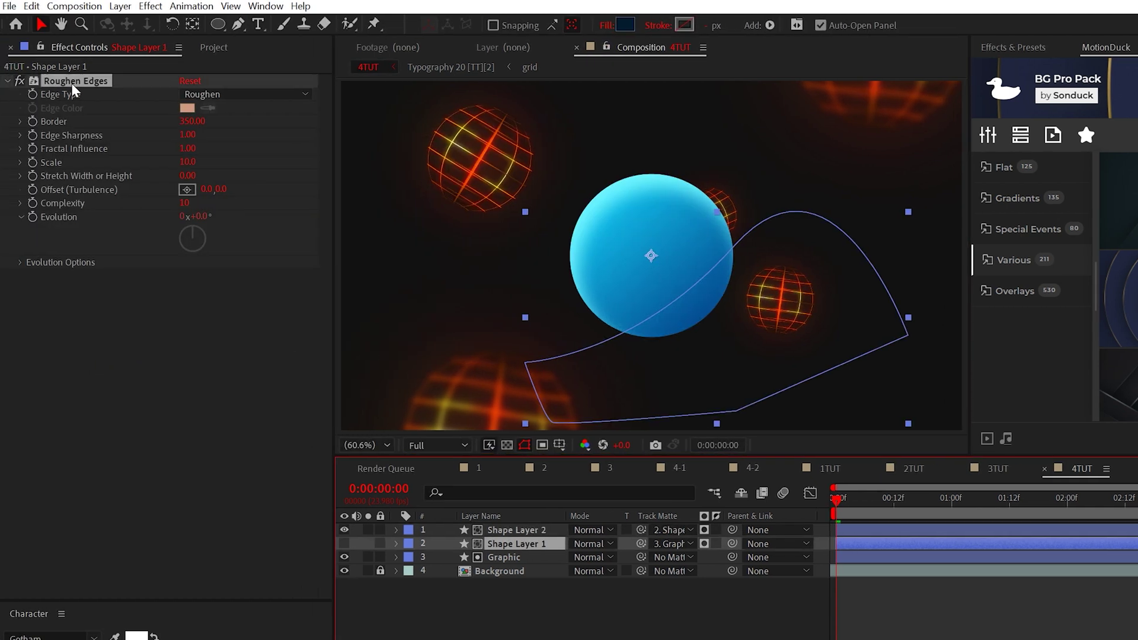
click(511, 528)
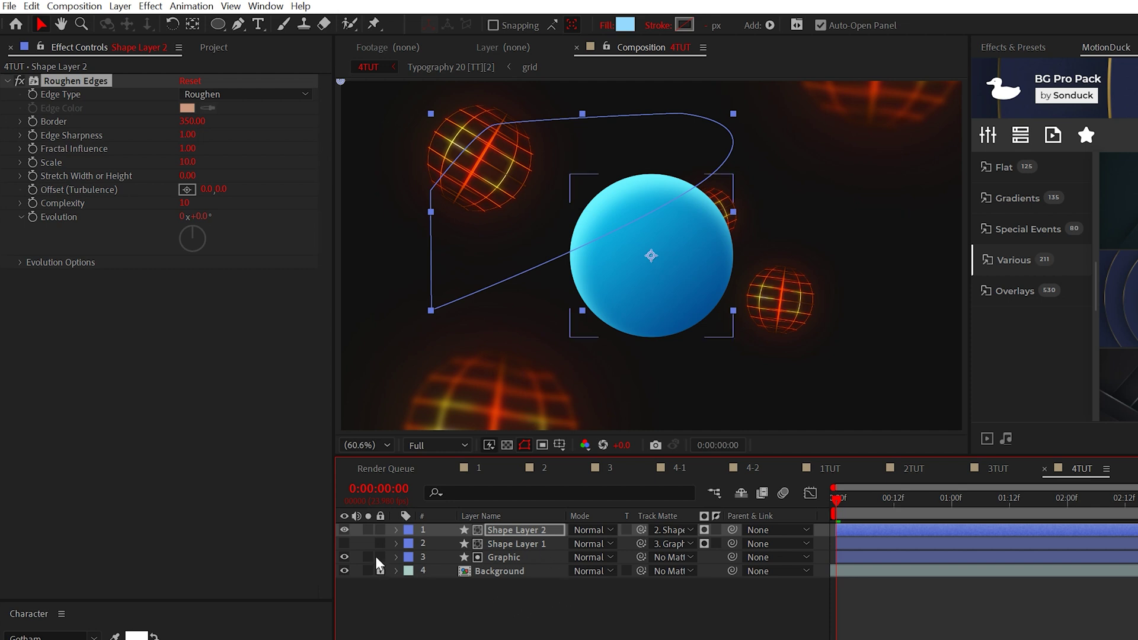
click(669, 529)
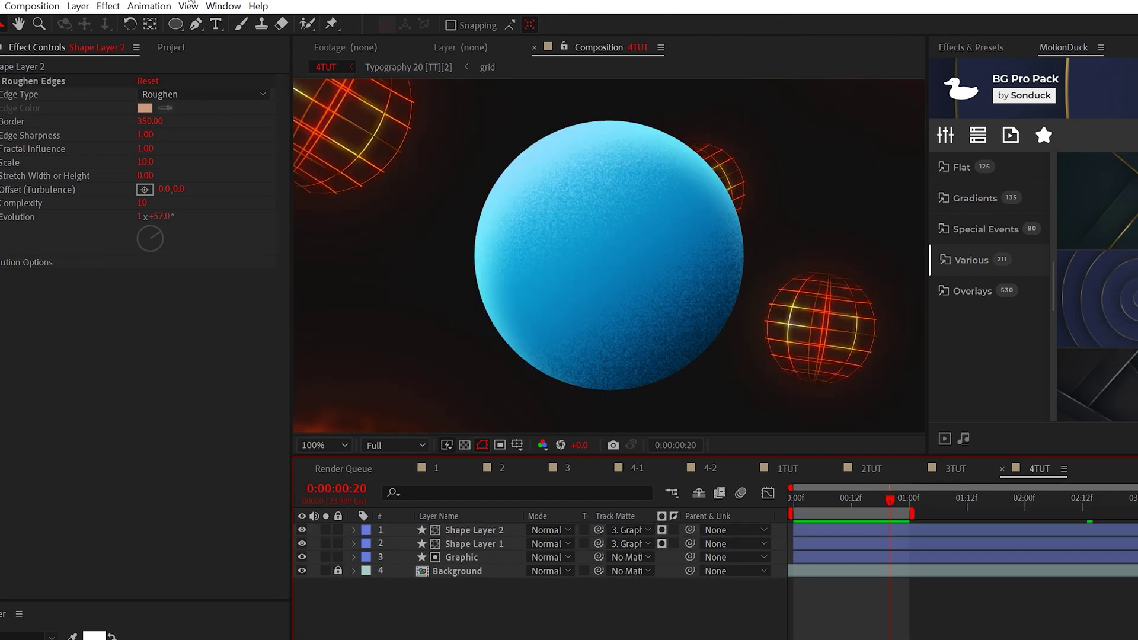
Step: Add a new Adjustment Layer above all layers
click(120, 6)
mouse_move(261, 23)
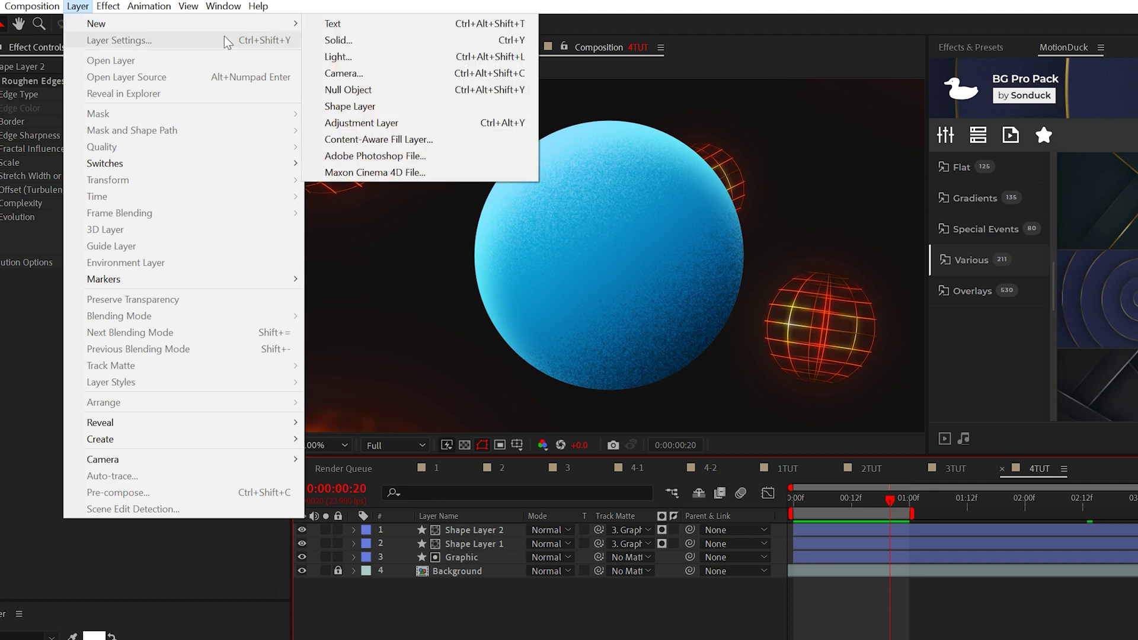
click(377, 122)
Step: Apply Noise at 12% to the adjustment layer with Use Color Noise turned off
click(109, 6)
mouse_move(155, 313)
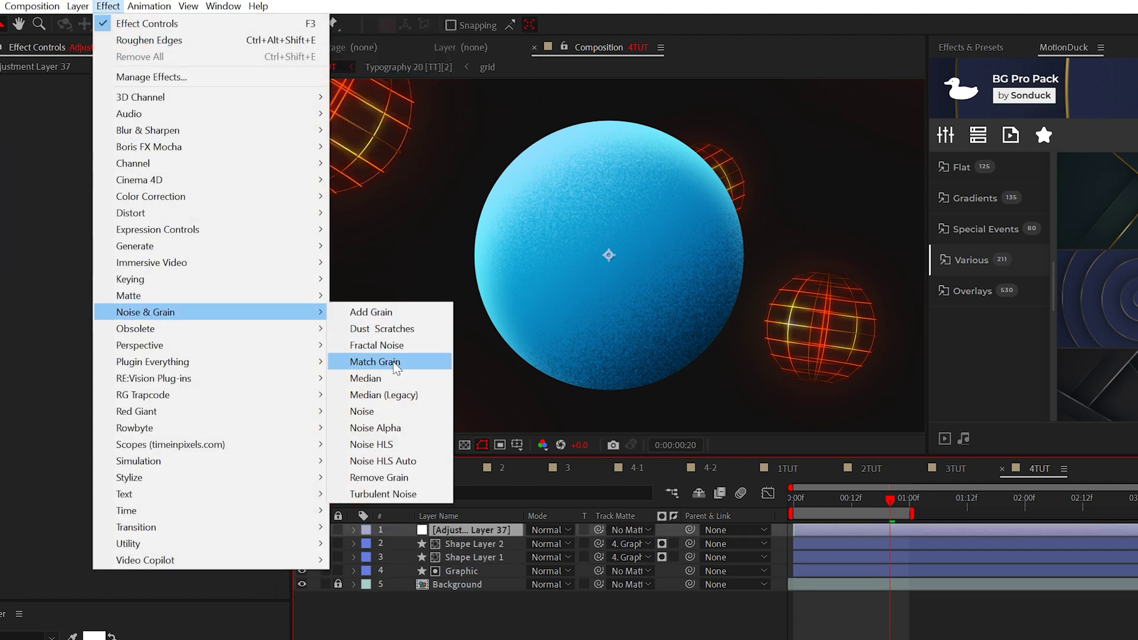
click(367, 412)
text(12)
key(Return)
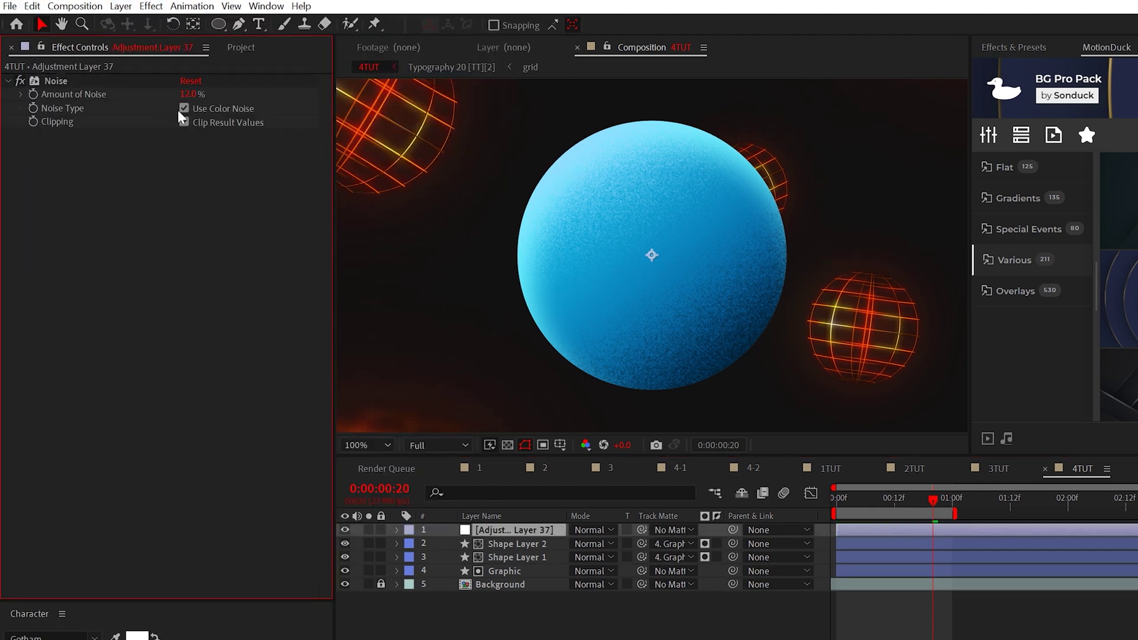
click(184, 108)
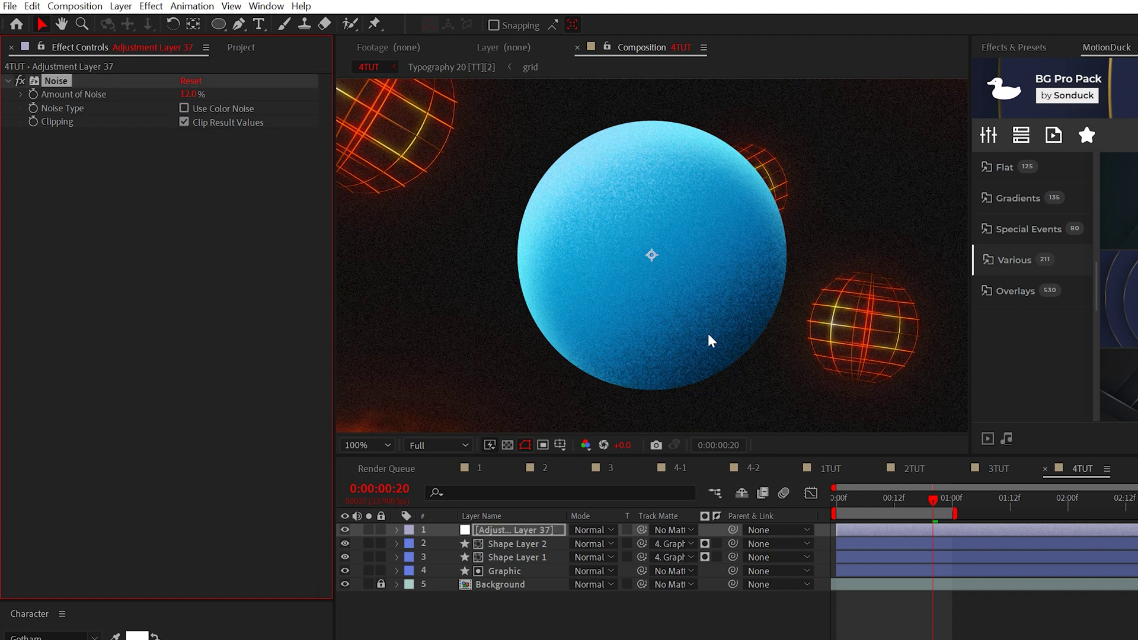